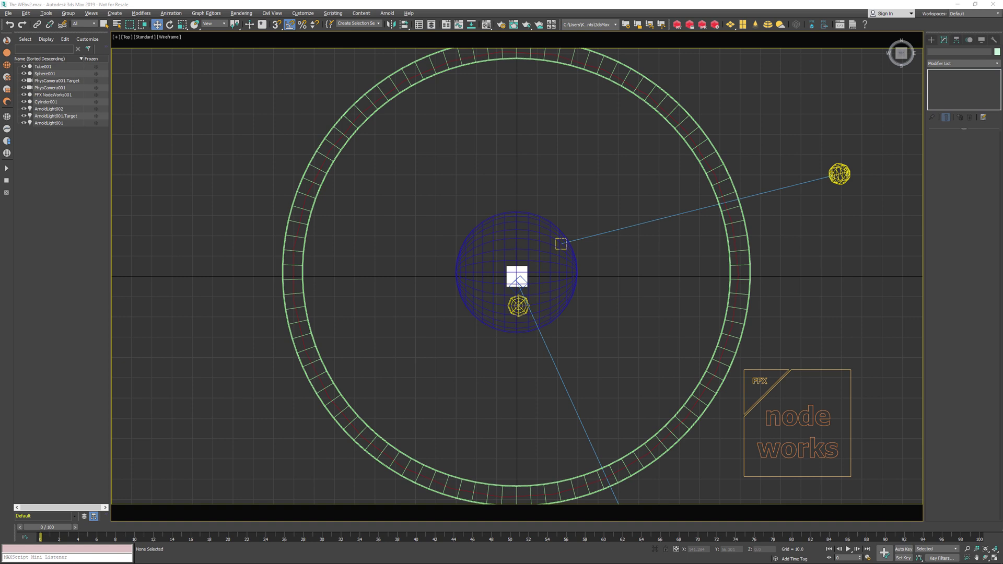
Step: Switch to the browser and look through the sitnisati tutorial videos and the FumeFX NodeWorks documentation on the voronoi shatter node
key("alt+Tab")
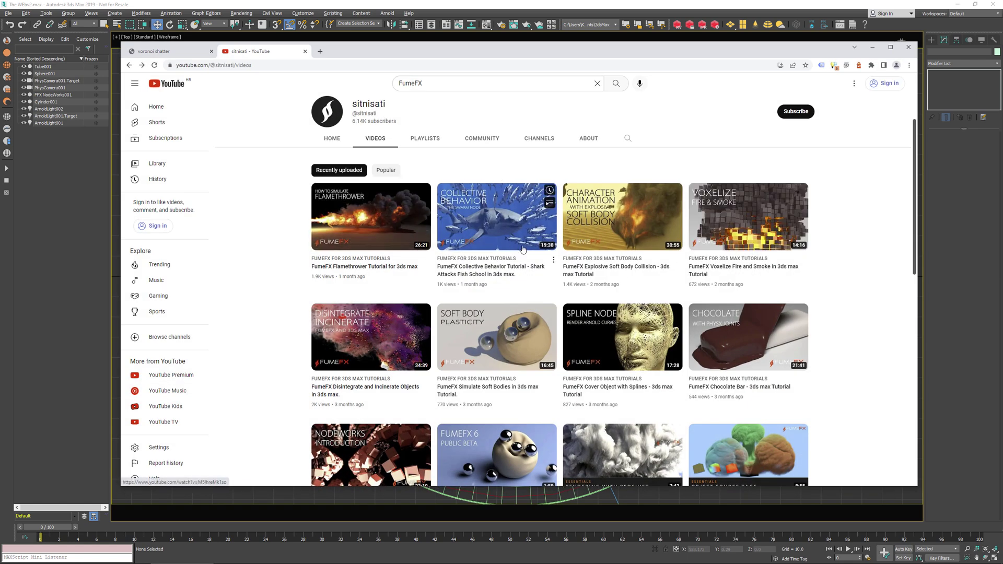
scroll(524, 249, "down", 5)
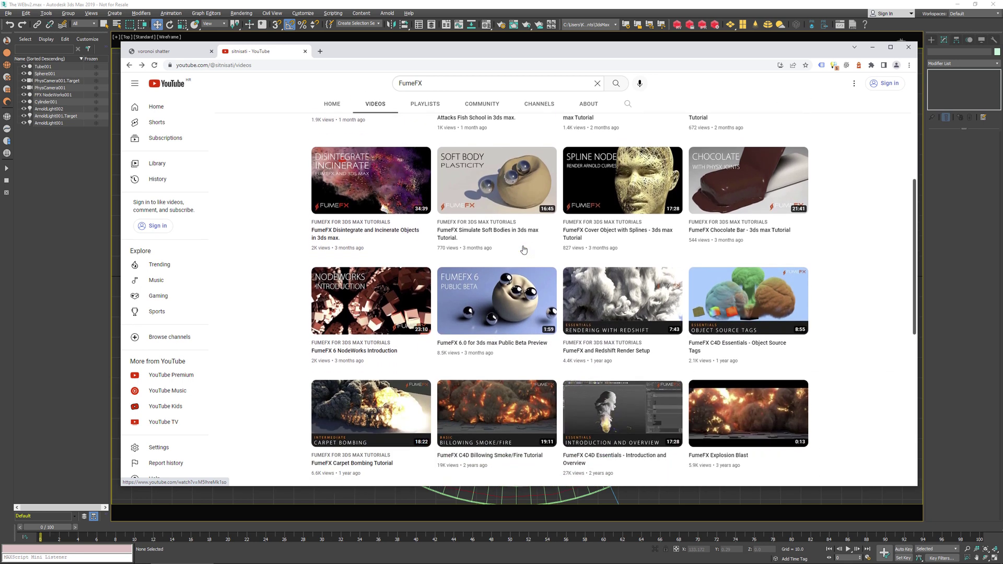
left_click(168, 52)
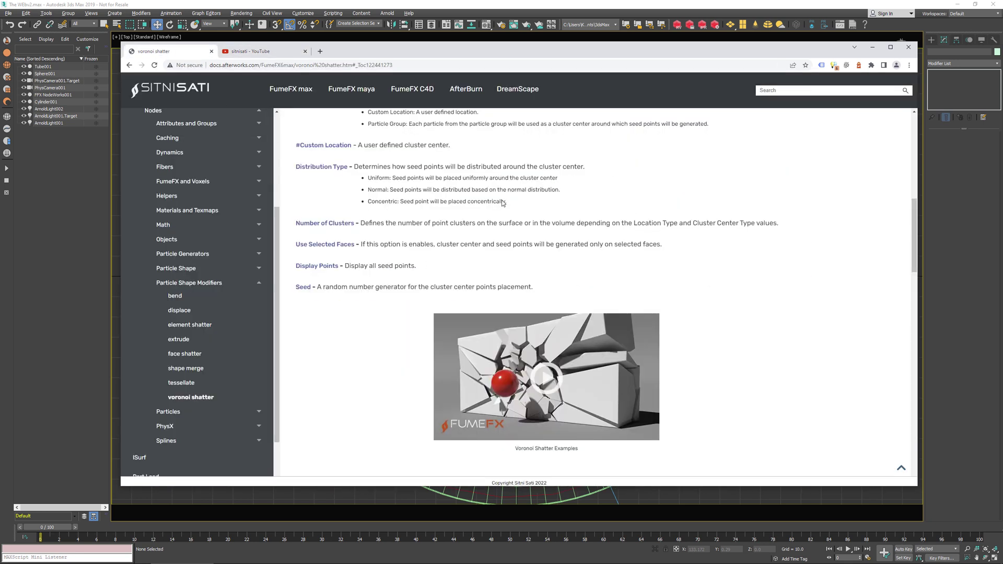
scroll(583, 225, "up", 5)
scroll(583, 226, "down", 9)
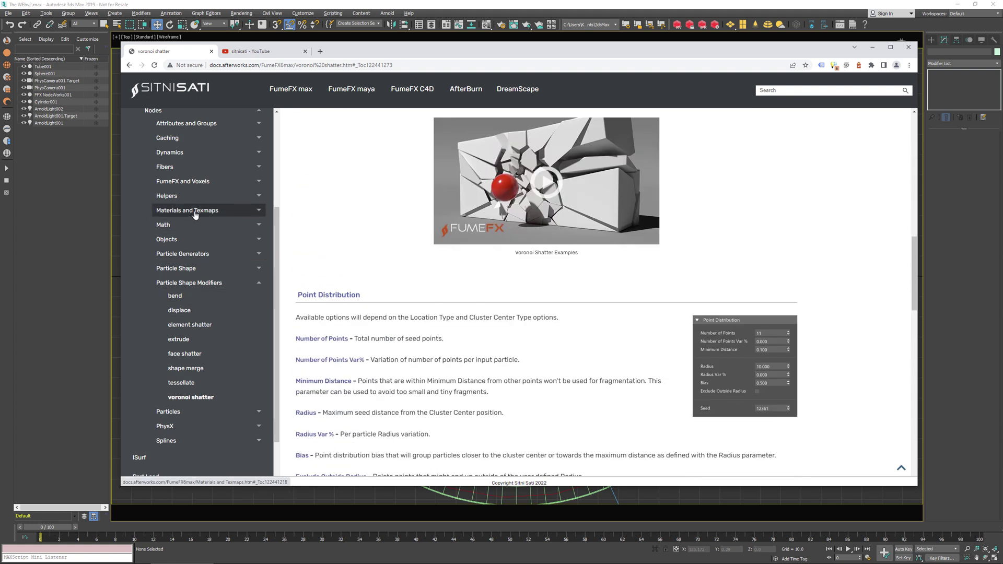
scroll(204, 214, "up", 2)
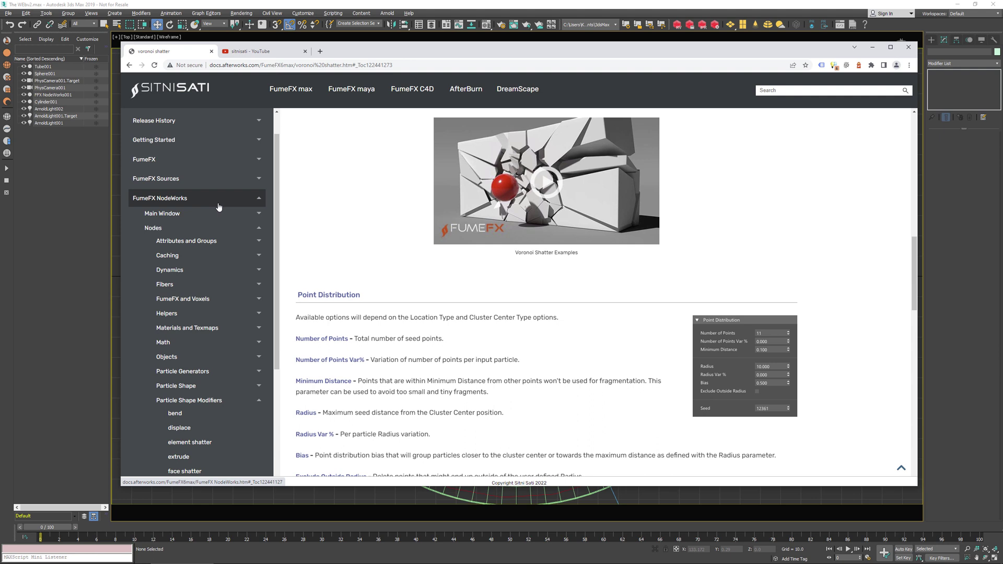
scroll(219, 207, "down", 3)
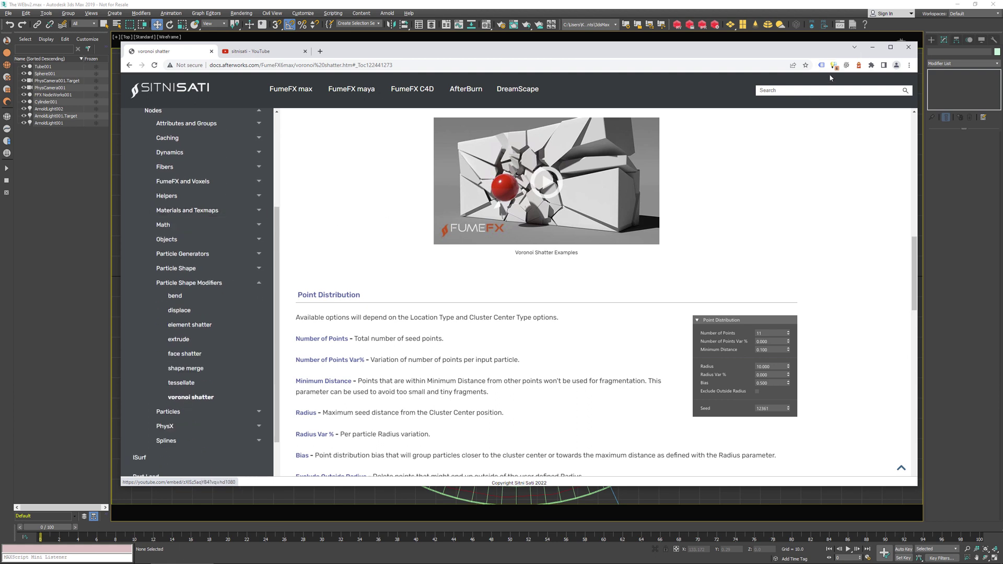
left_click(873, 47)
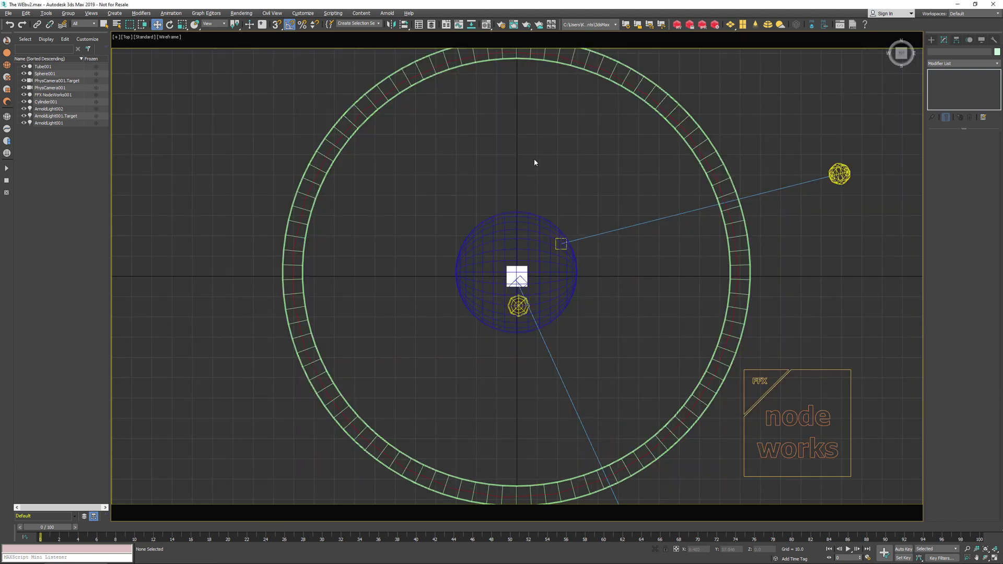
Step: Inspect the sphere and cylinder objects and their parameters in the top view of the 3ds Max scene
scroll(534, 159, "down", 3)
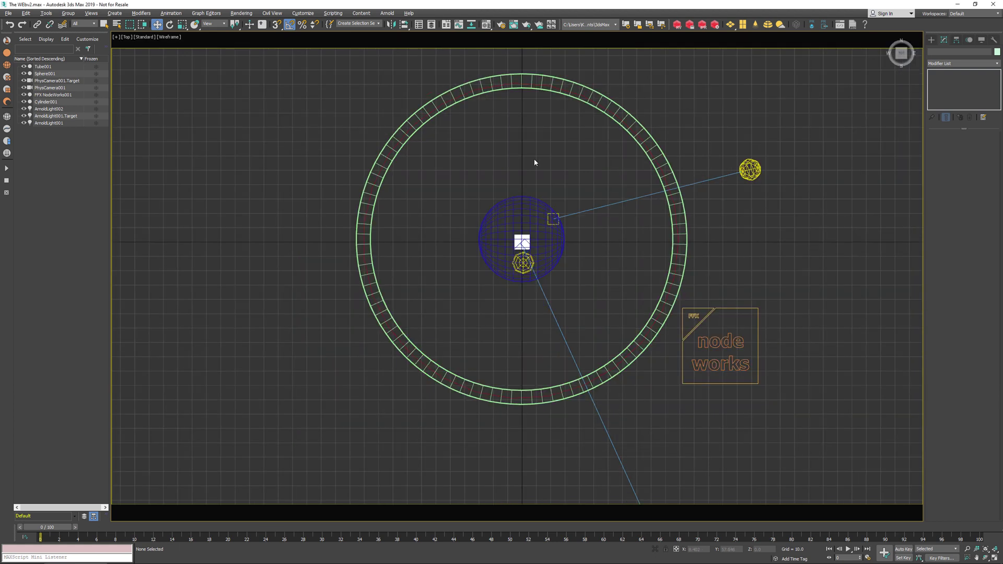
scroll(534, 158, "up", 3)
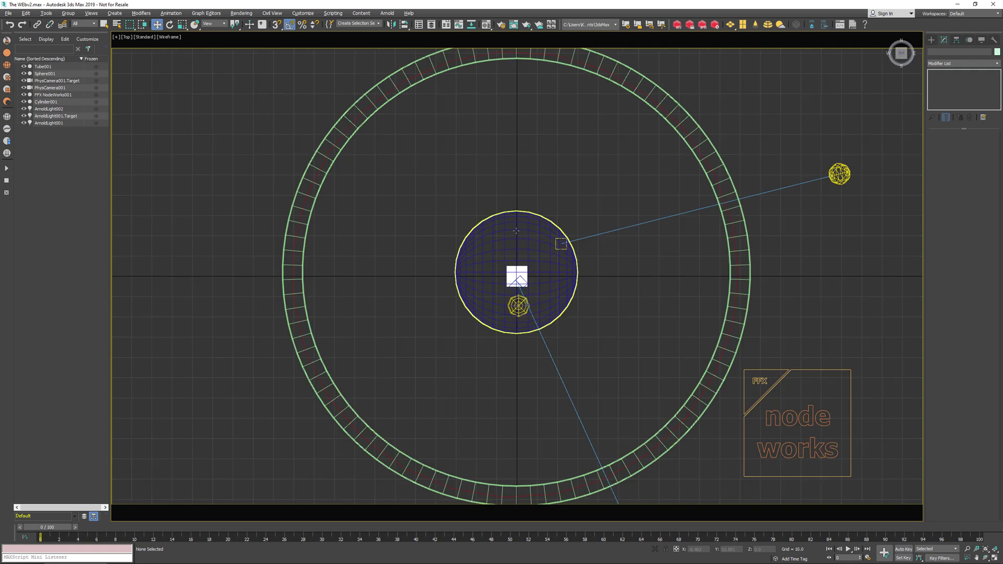
left_click(516, 230)
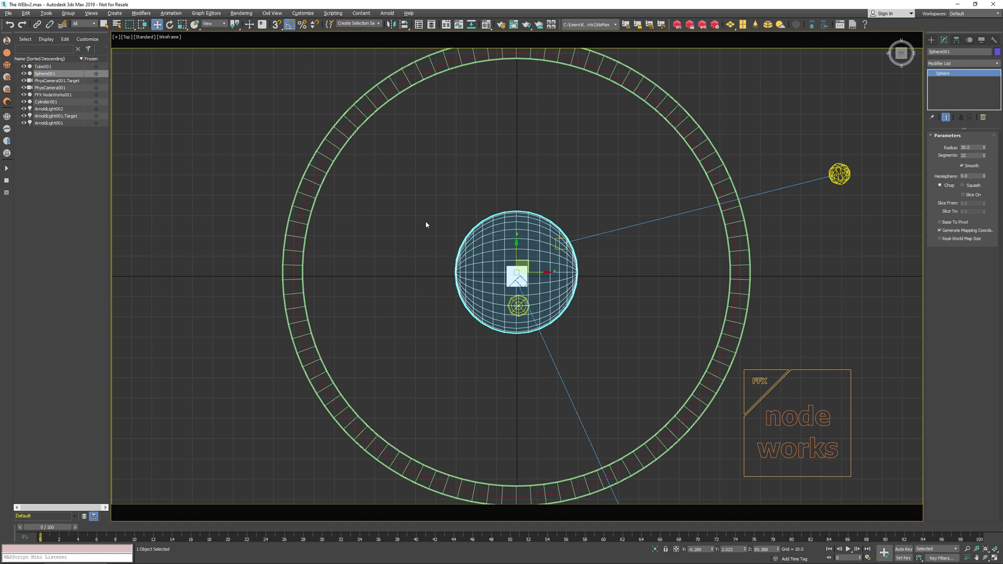
left_click(302, 214)
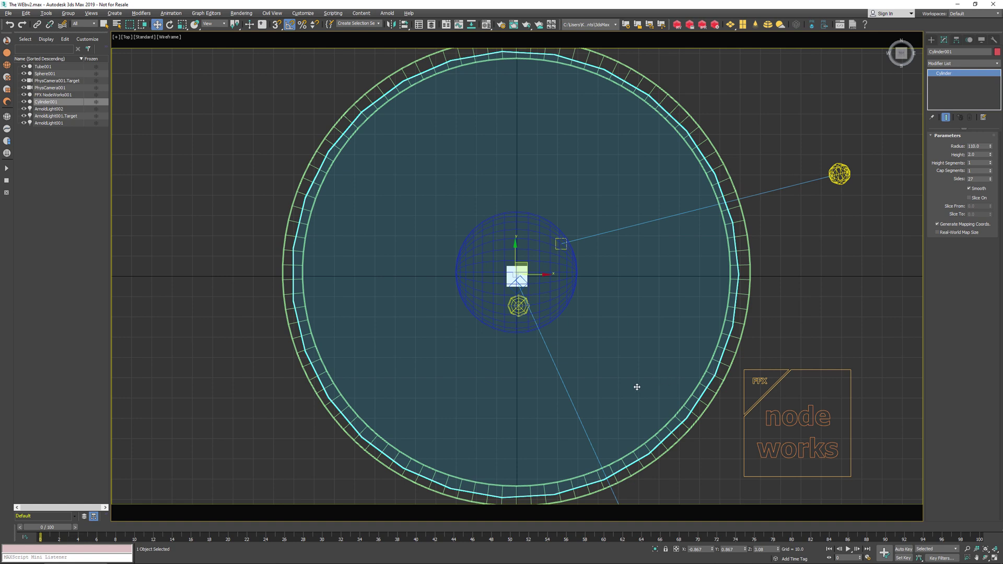
Step: Open the node editor of the FFX NodeWorks object and move it clear of the scene objects
left_click(805, 413)
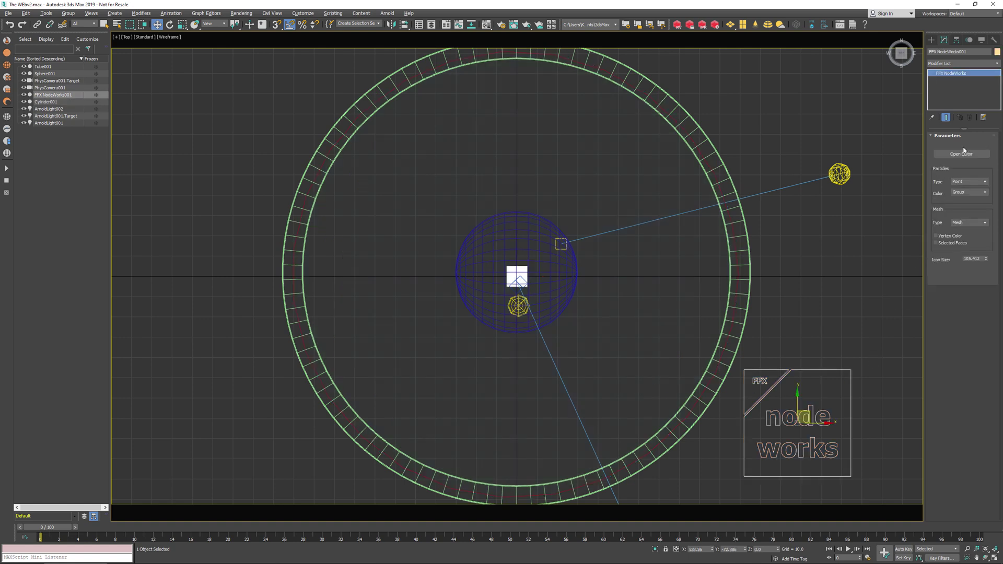
left_click(963, 153)
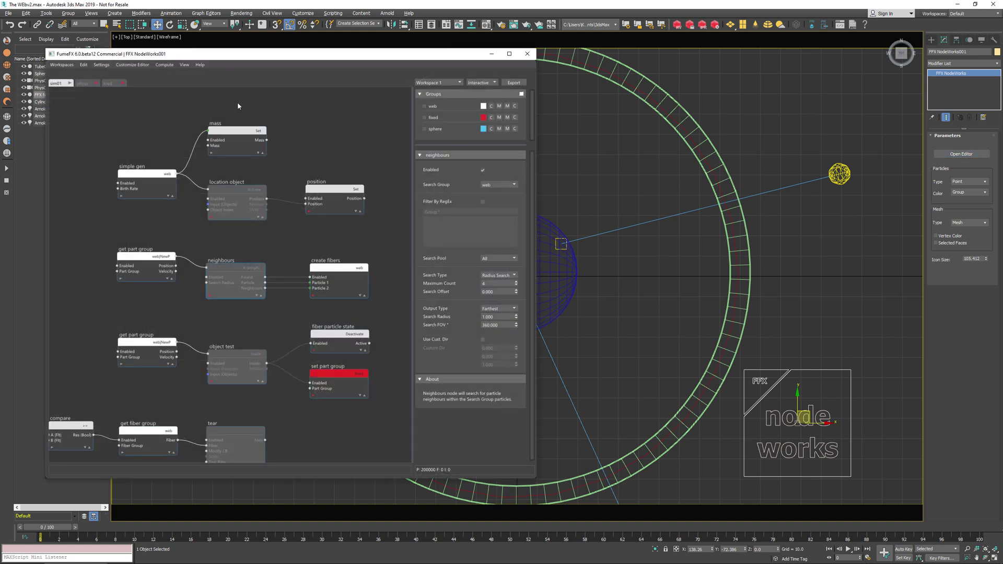
left_click_drag(356, 52, 315, 51)
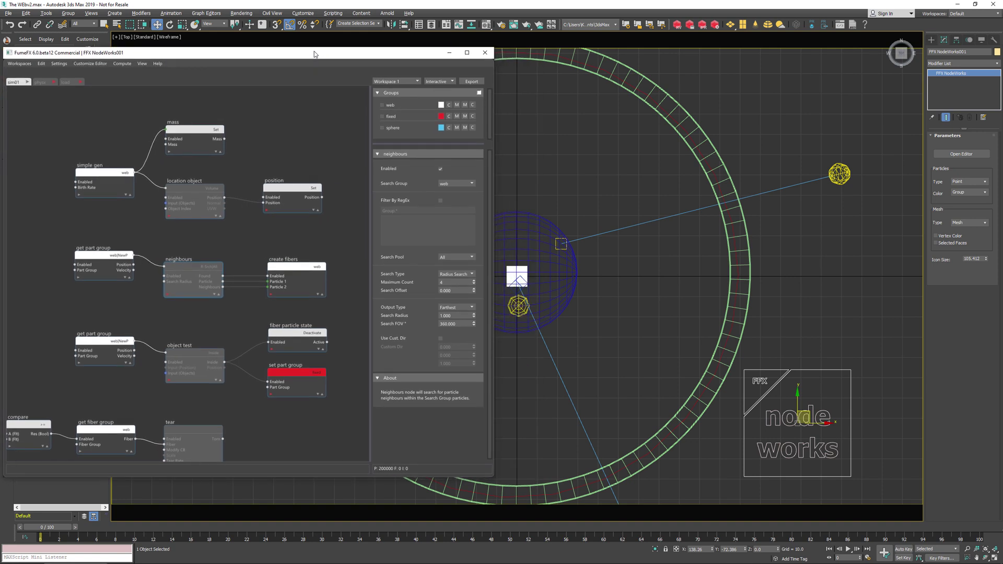
Step: Review the simple gen node's properties and the Simulation Steps value in the simulation settings
left_click(96, 172)
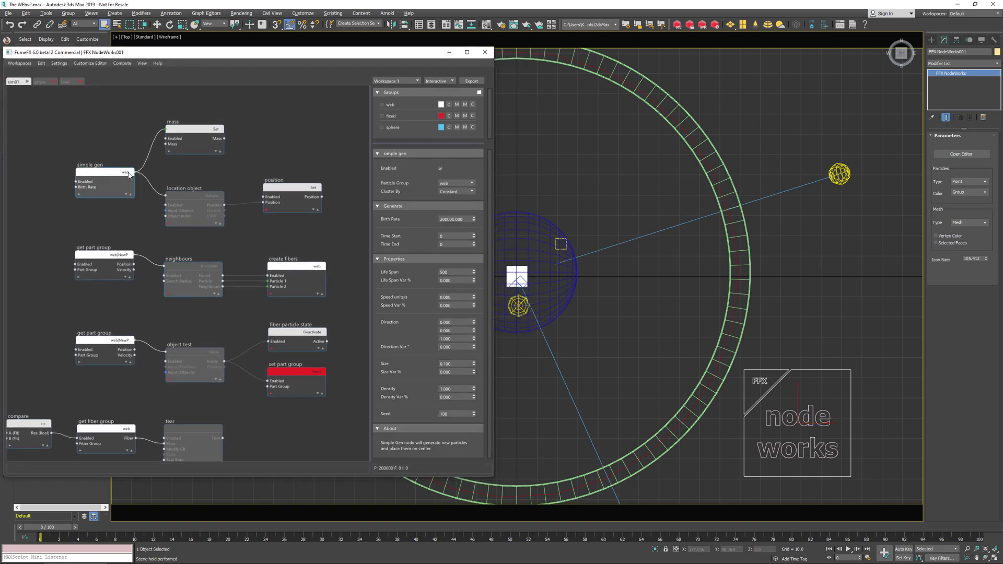
left_click(59, 62)
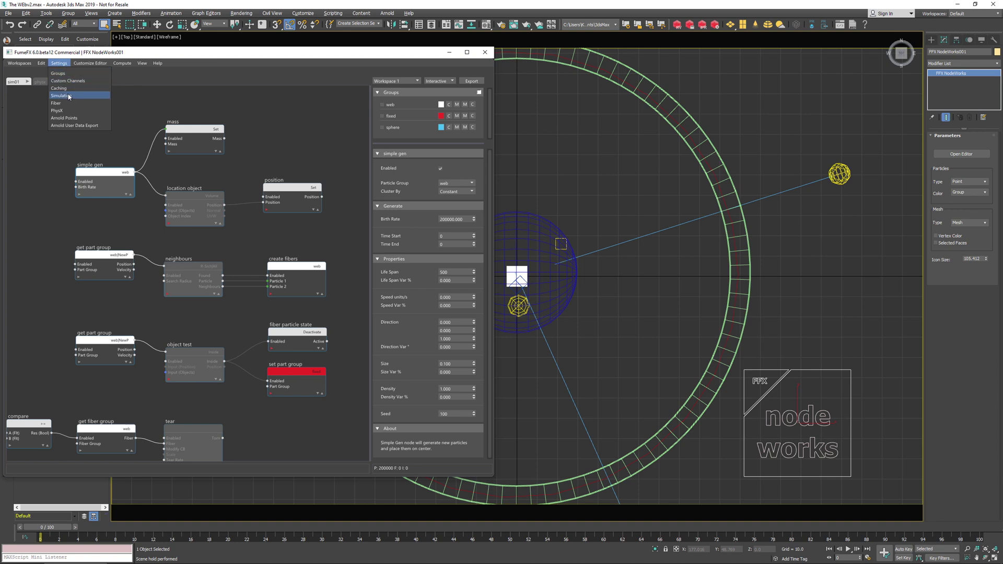
left_click(62, 96)
left_click(460, 167)
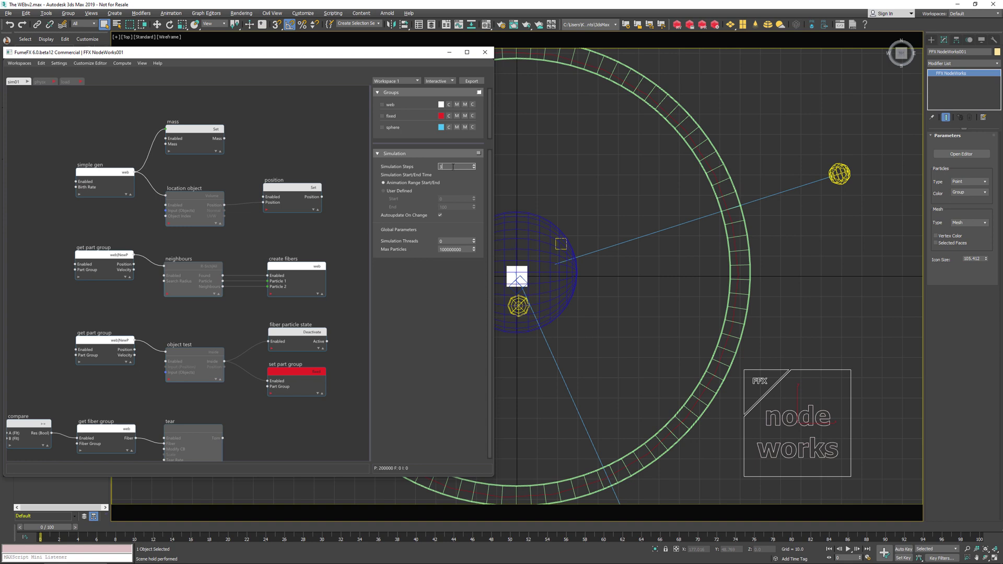
Step: Review the PhysX solver settings and the Iterations value in the Fiber solver settings
left_click(59, 63)
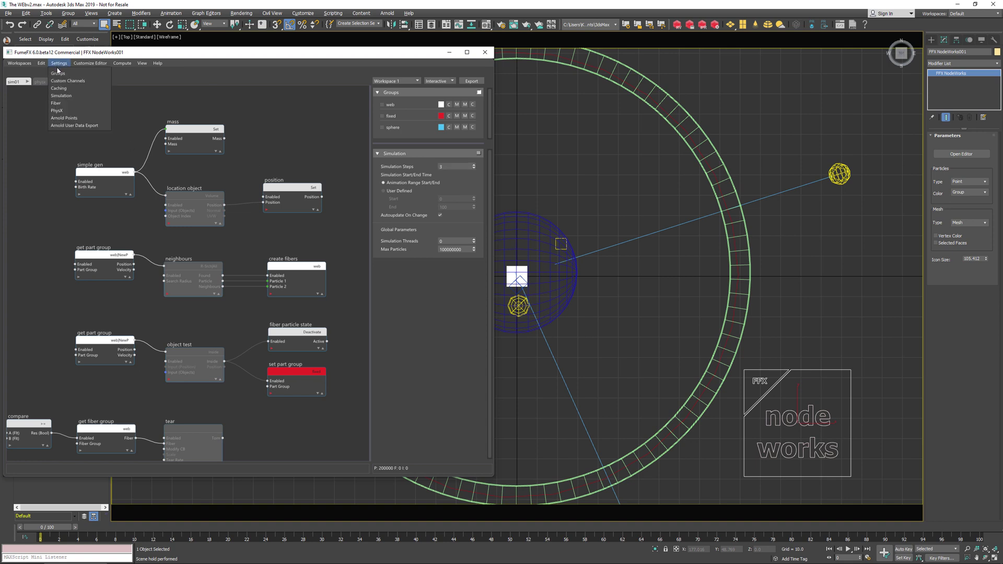
left_click(56, 110)
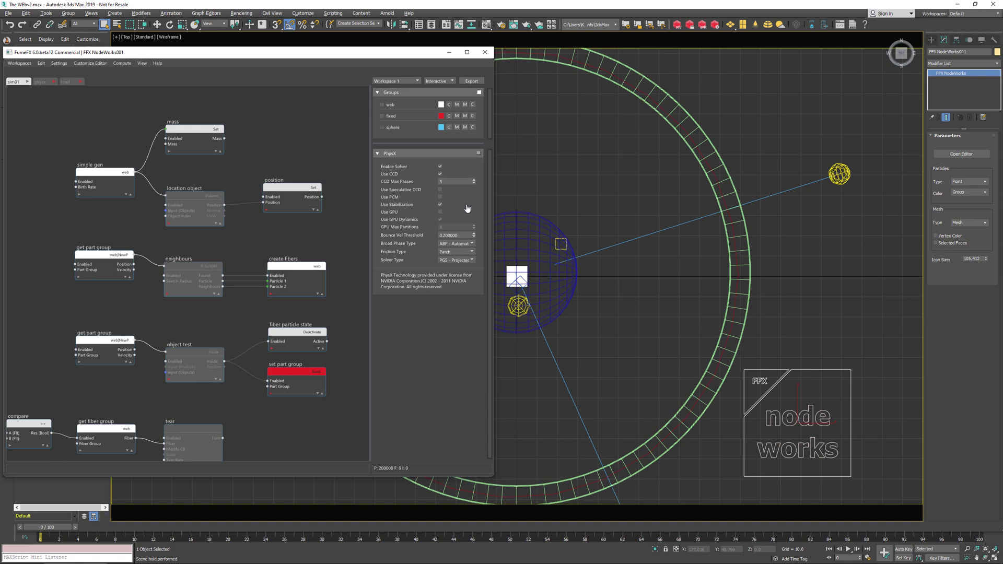
left_click(41, 63)
mouse_move(53, 64)
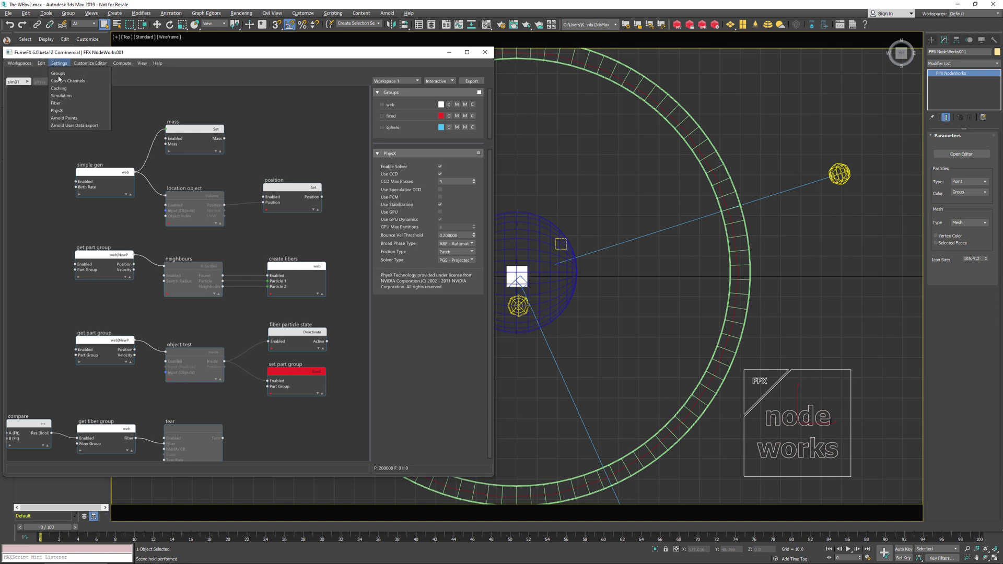
left_click(63, 102)
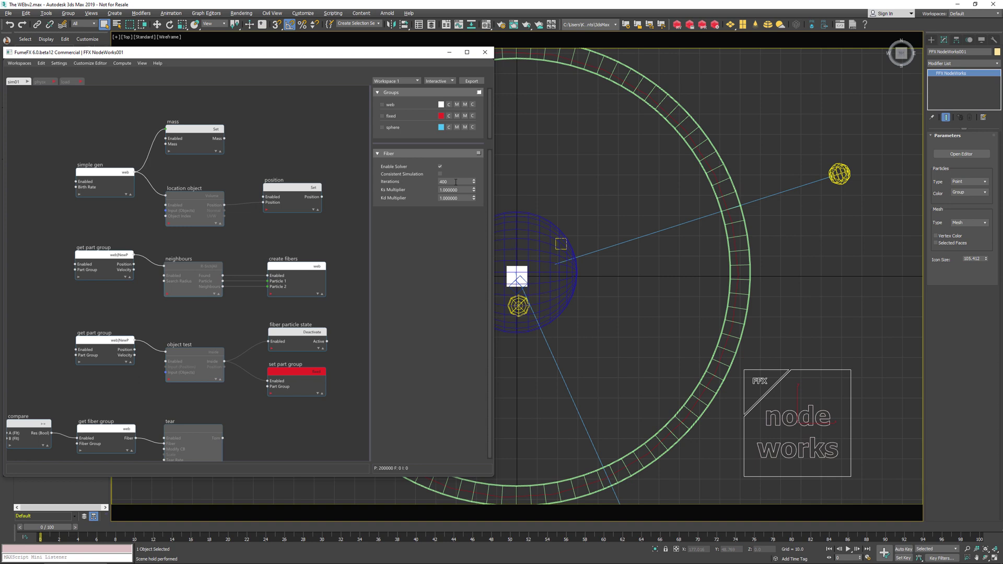
left_click(450, 182)
left_click_drag(449, 183, 428, 186)
Step: Examine the simple gen node's Birth Rate and Density along with the parameters of the connected location object and mass nodes
left_click(102, 178)
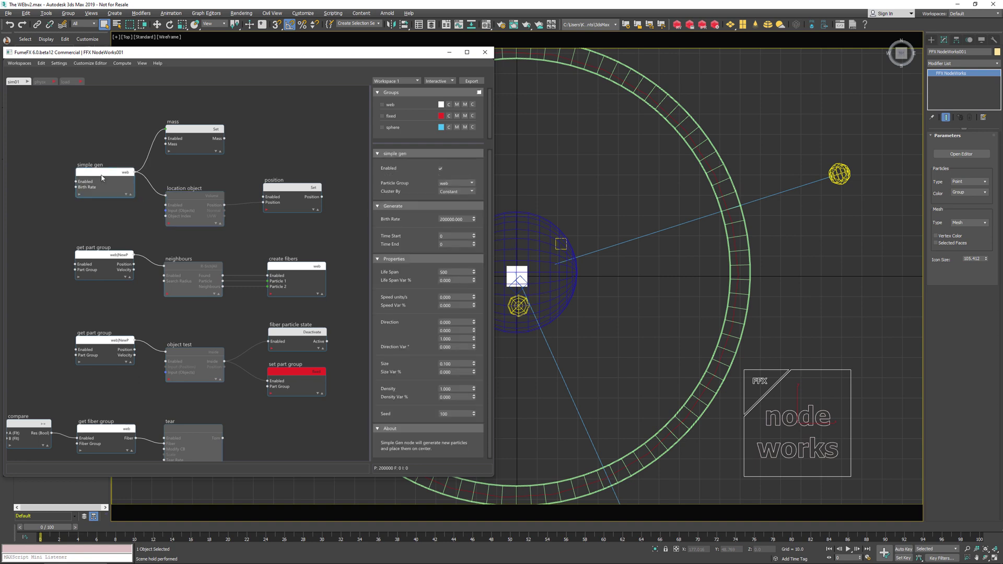
key("w")
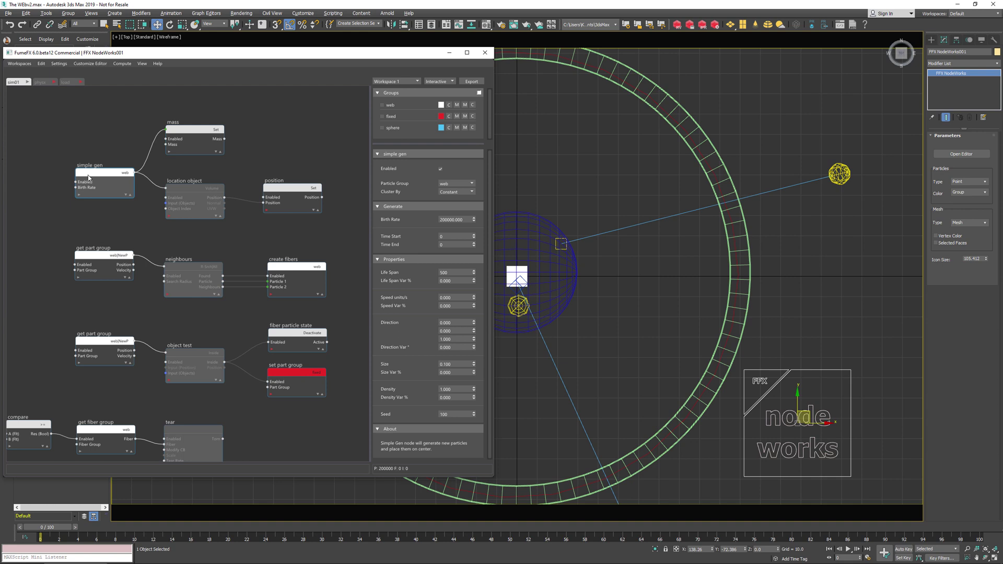
left_click(448, 220)
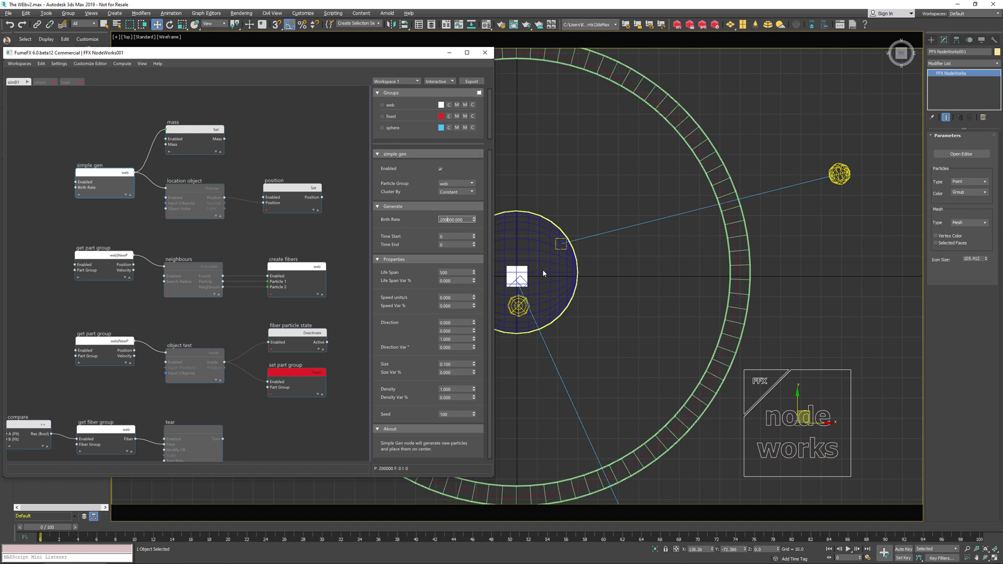
left_click(101, 177)
left_click(187, 187)
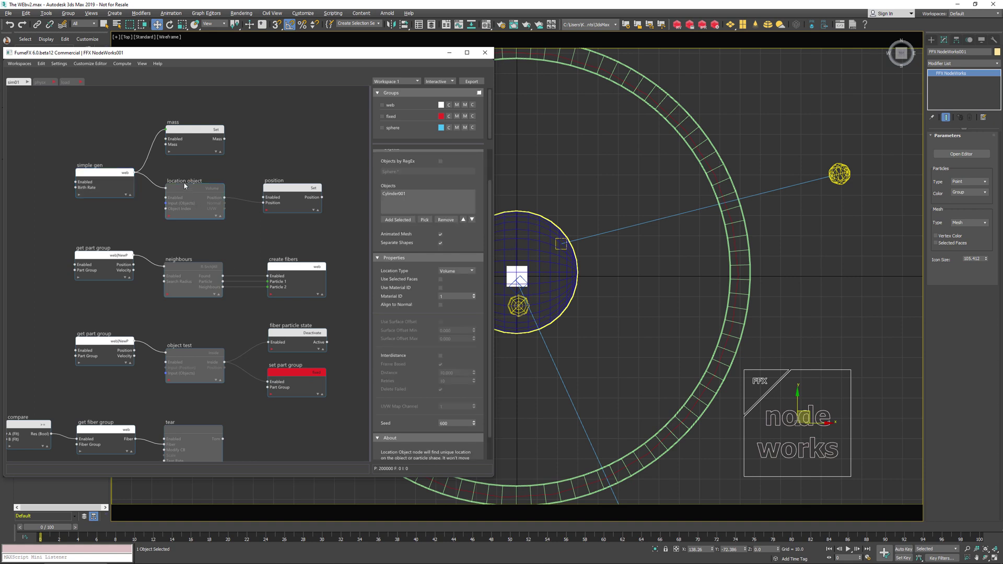
left_click(176, 134)
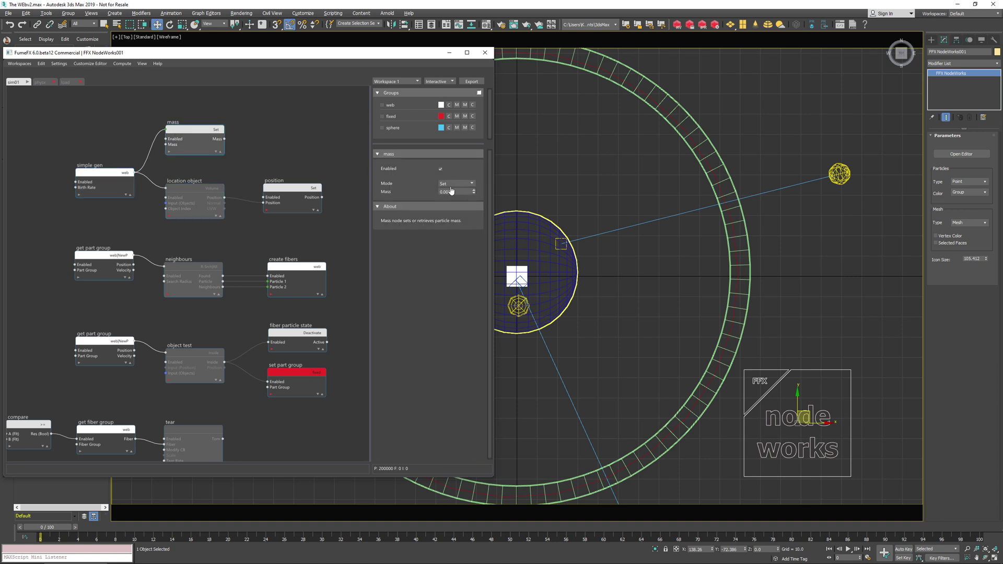
left_click(130, 191)
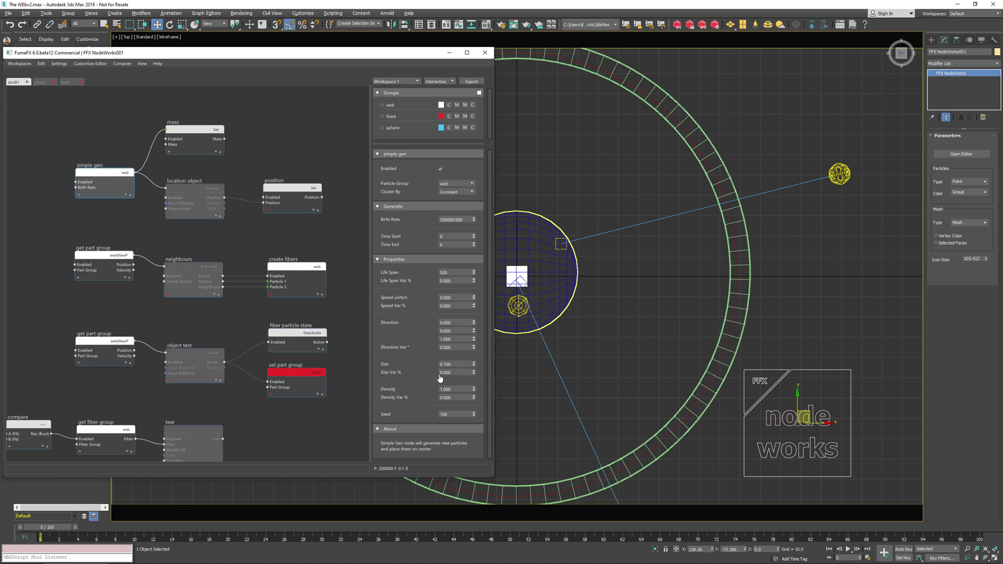
left_click(449, 389)
Step: Check the Cylinder001 entry in the location object node and inspect that cylinder in the front view
left_click(183, 189)
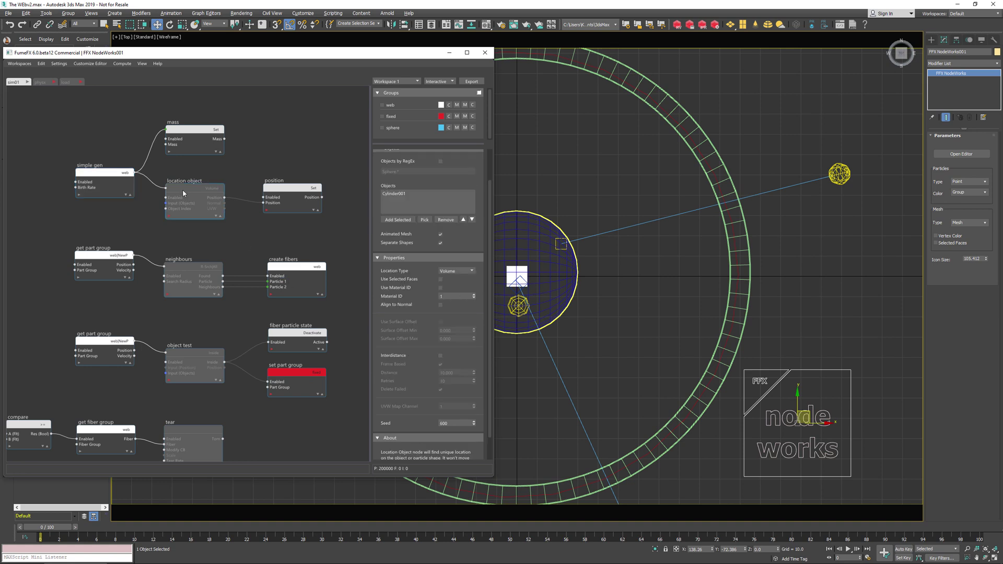
left_click(392, 194)
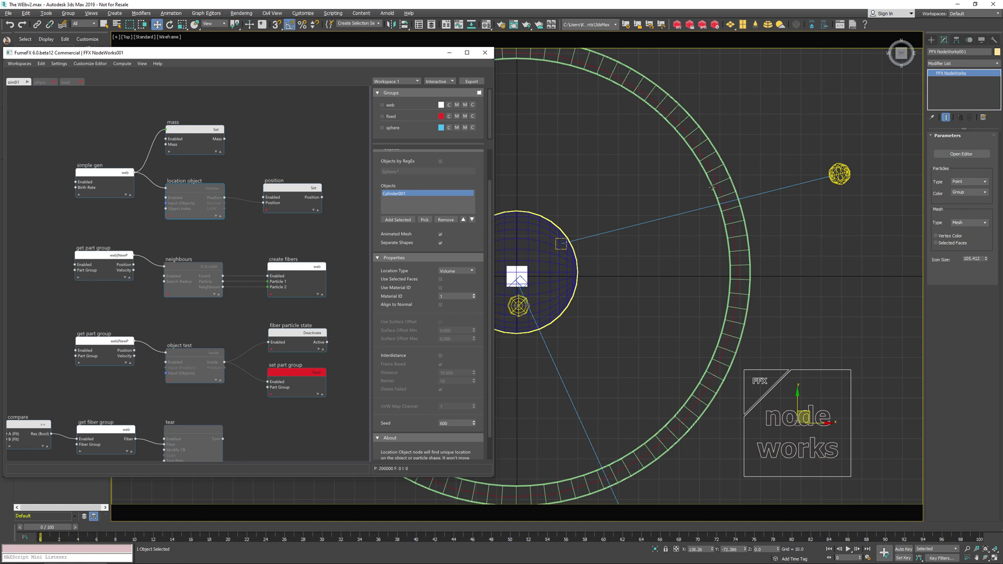
key("f")
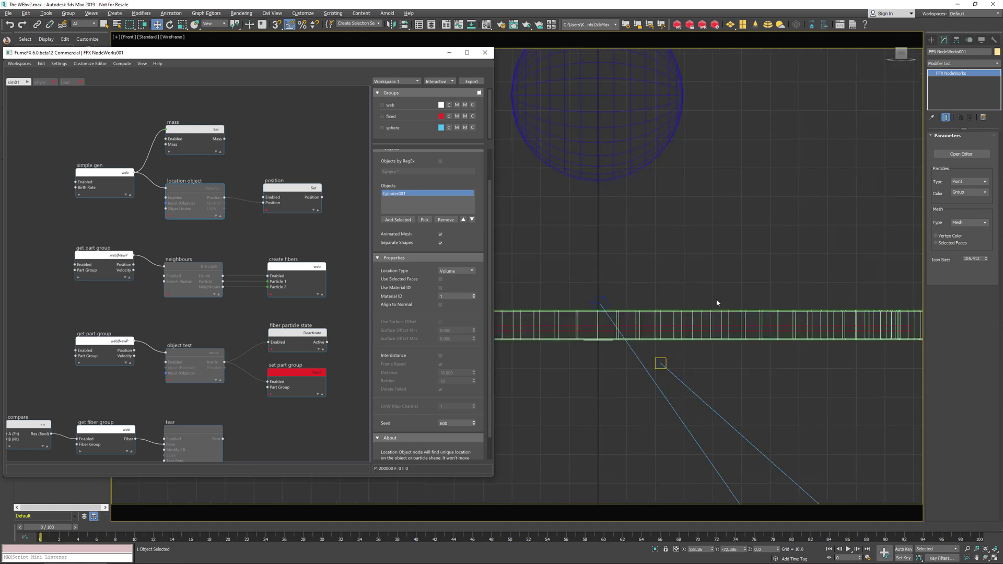
left_click(715, 329)
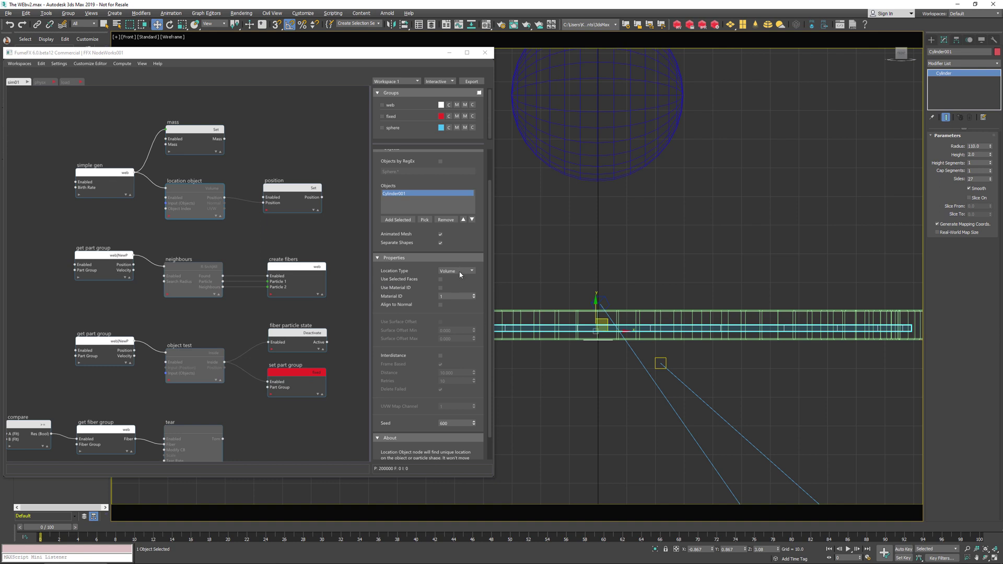
Step: Expand the location object node to show all its inputs and outputs, shift it upward and enable it
left_click(214, 201)
left_click(217, 217)
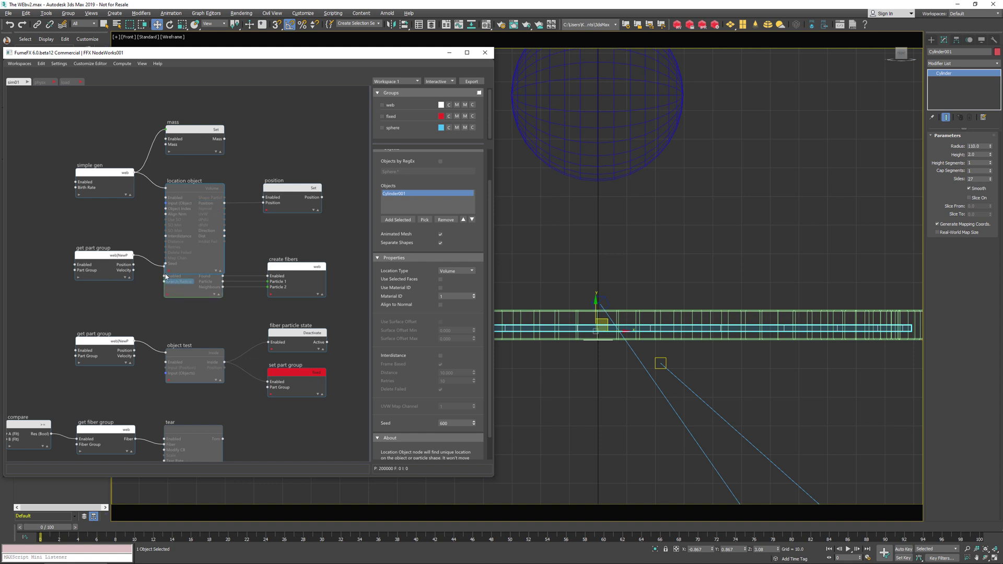
left_click_drag(205, 184, 209, 168)
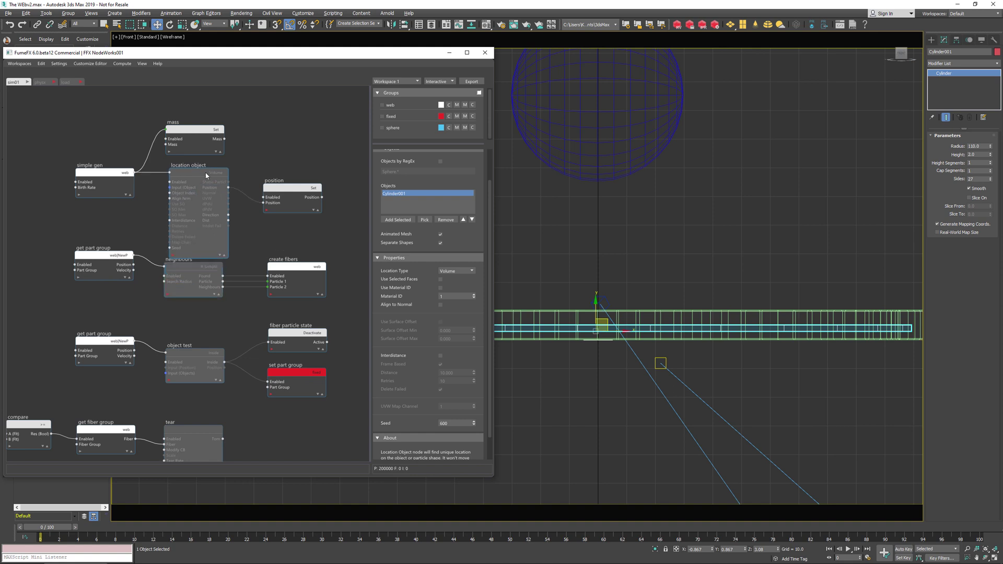
left_click(173, 256)
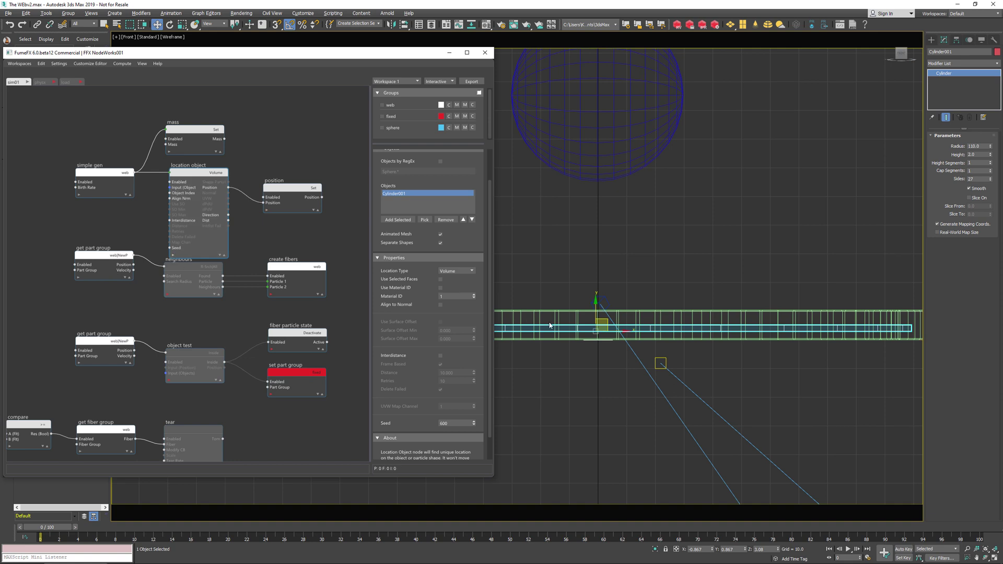
key("t")
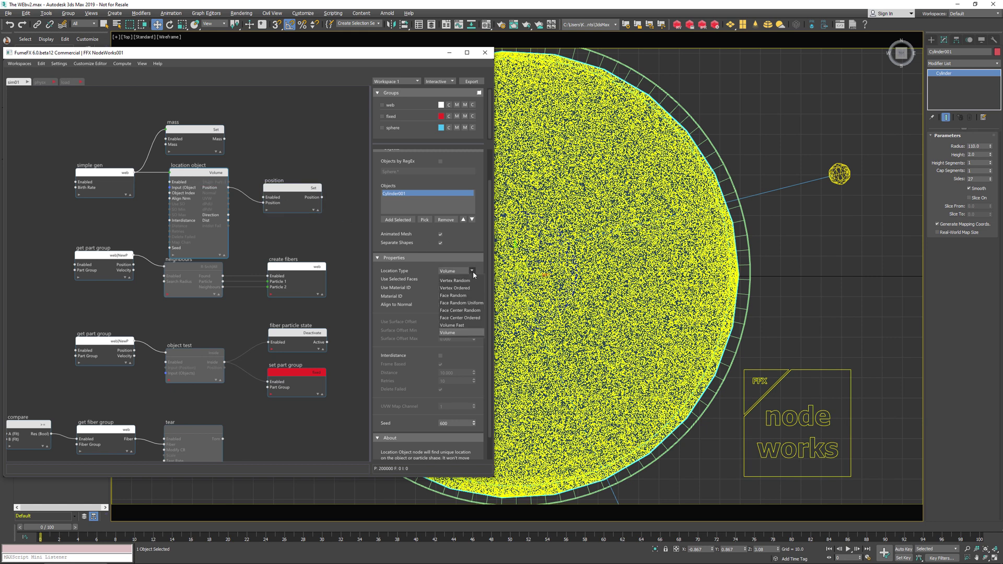
Step: Review the location object node's Location Type options and the get part group parameters, and deselect the cylinder in the viewport
left_click(468, 240)
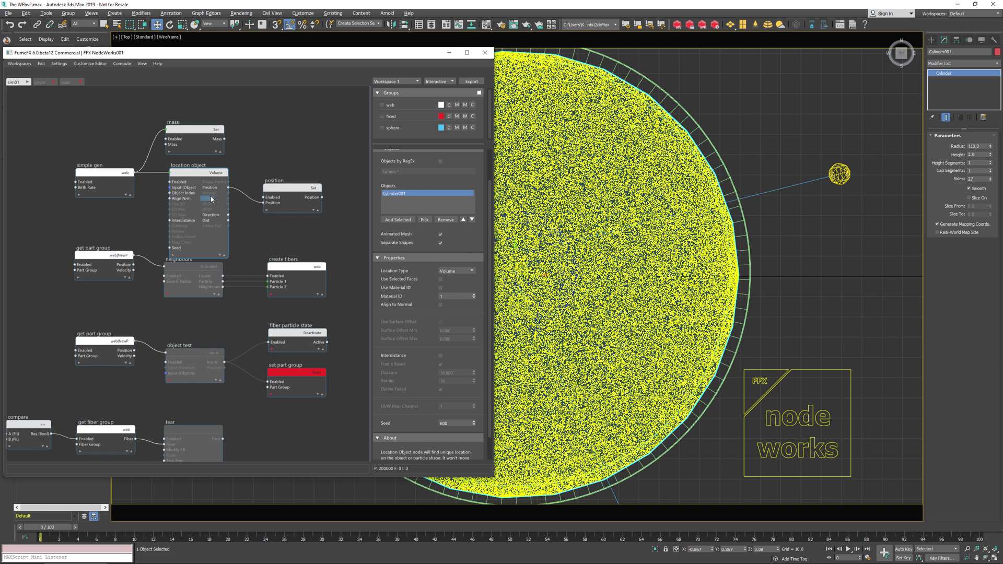
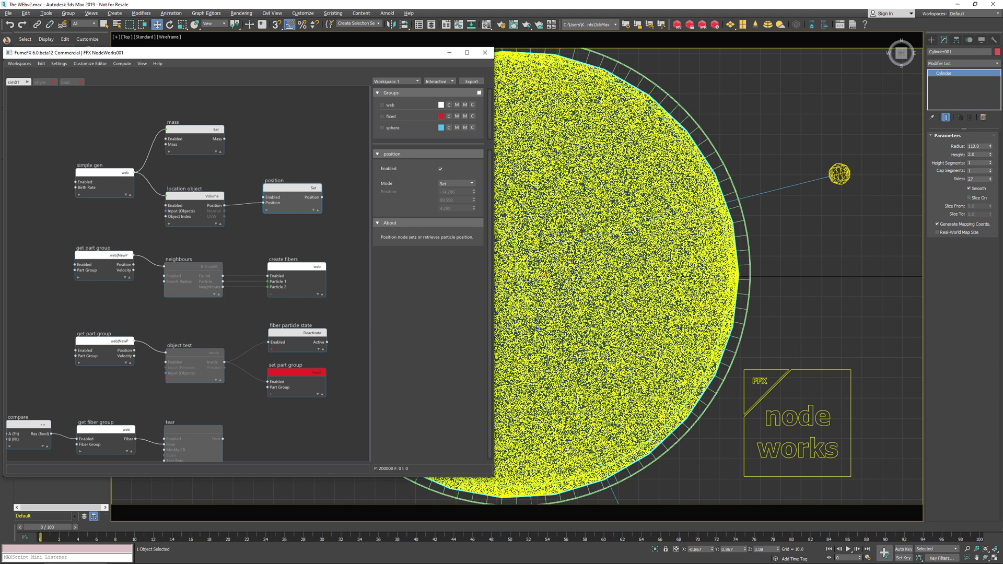
left_click(106, 262)
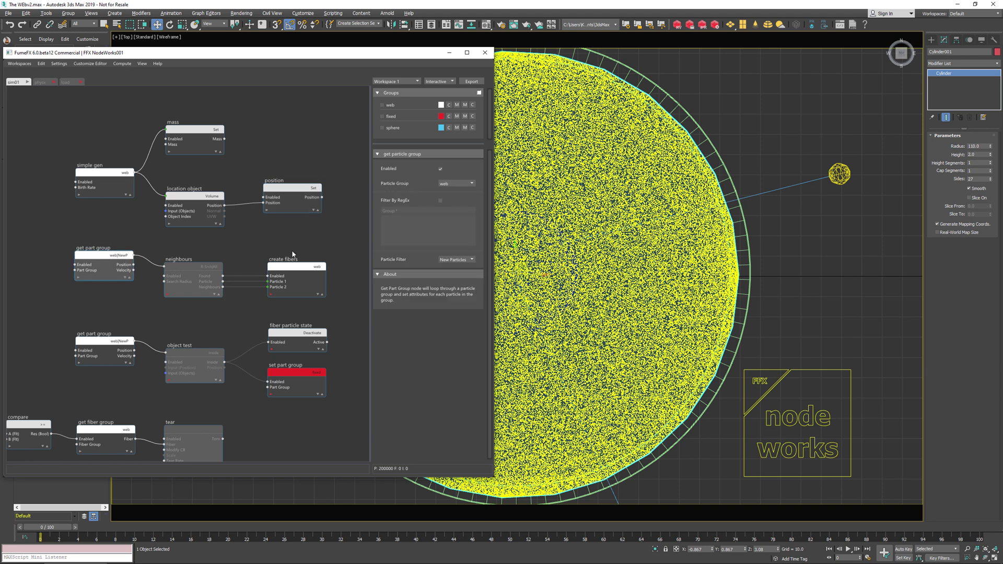
left_click(740, 124)
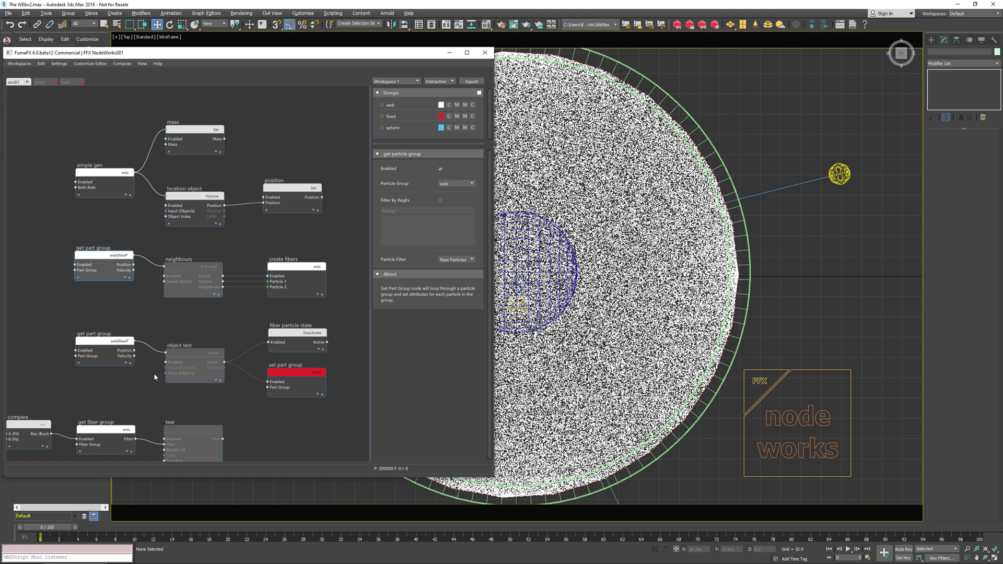
Step: Examine the neighbours node's Search Group, Search Type, Maximum Count and Search Radius along with the connected get part group node
left_click(182, 269)
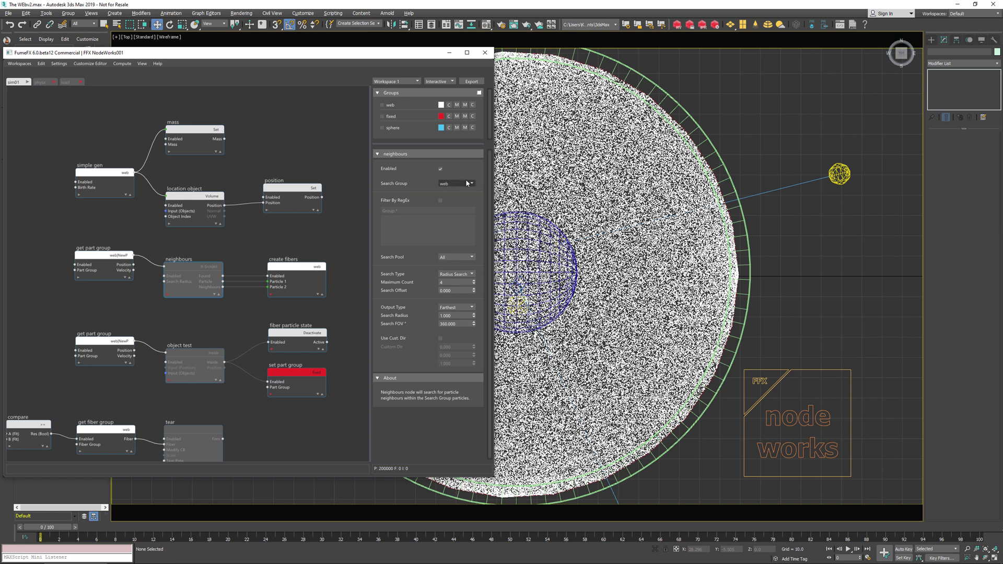
left_click(113, 257)
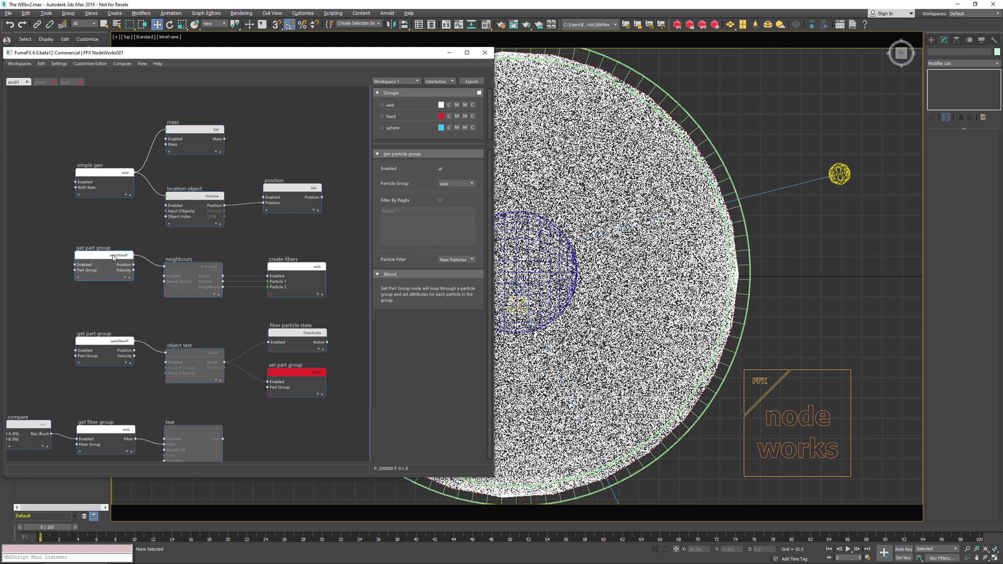
left_click(205, 282)
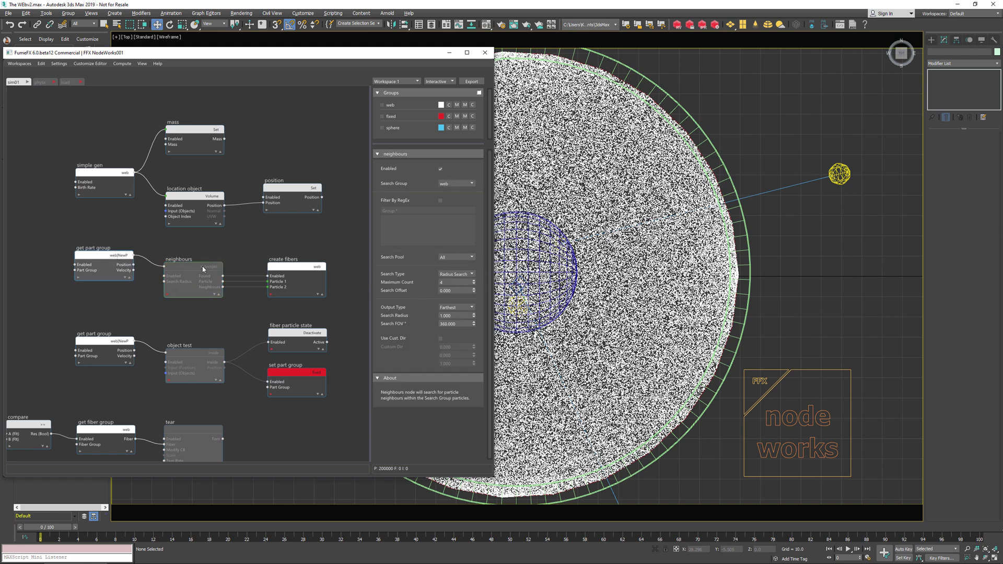
left_click(446, 282)
key("Tab")
key("Tab")
key("Tab")
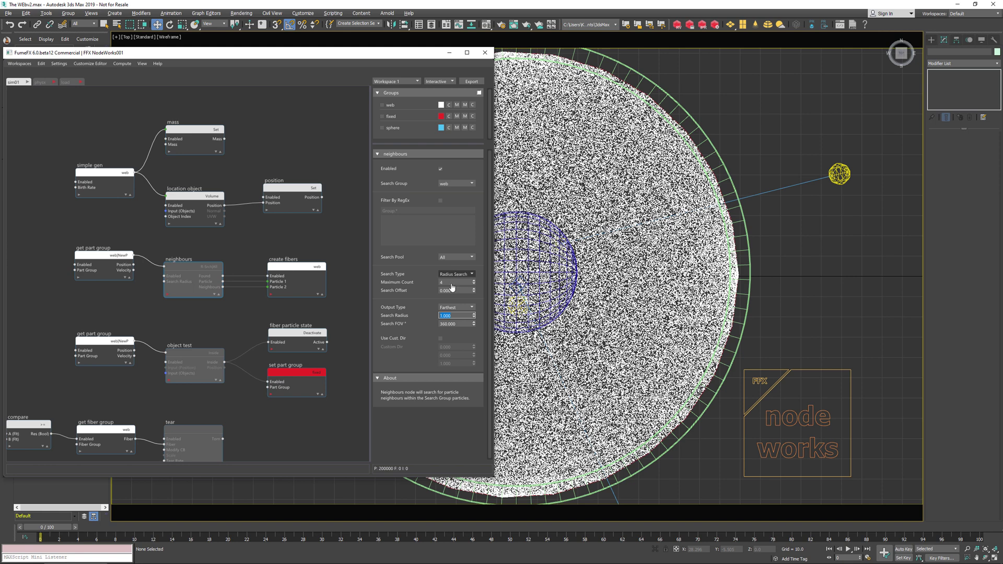
Step: Enable the neighbours node to build fibers between nearby web particles, with the viewport showing individual particles up close
scroll(567, 269, "up", 2)
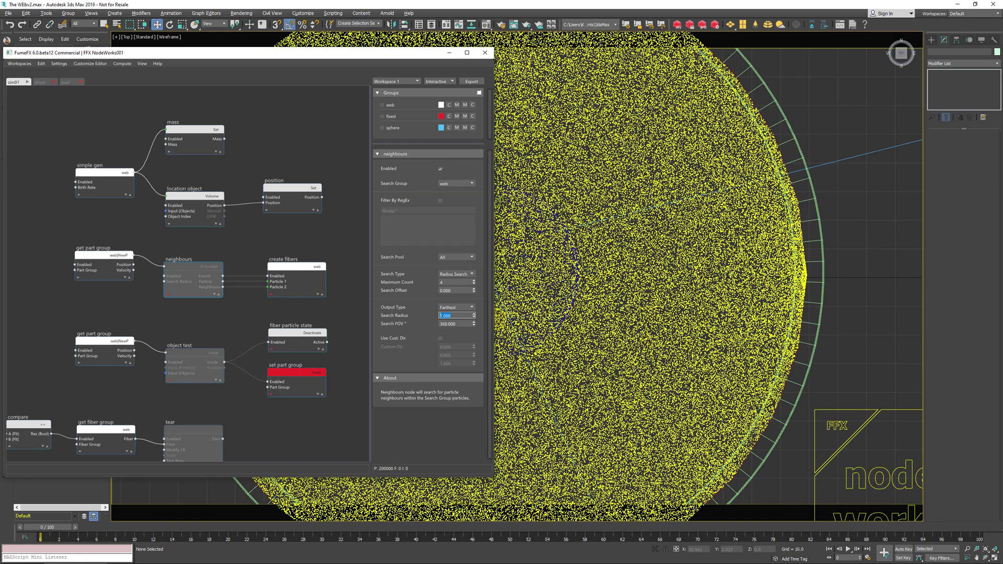
scroll(589, 272, "up", 6)
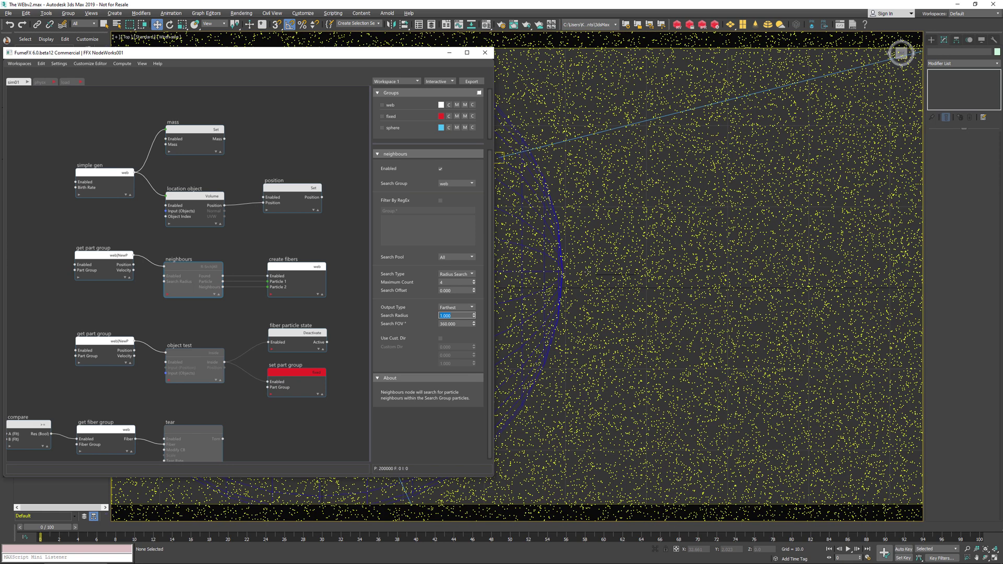
scroll(599, 280, "up", 2)
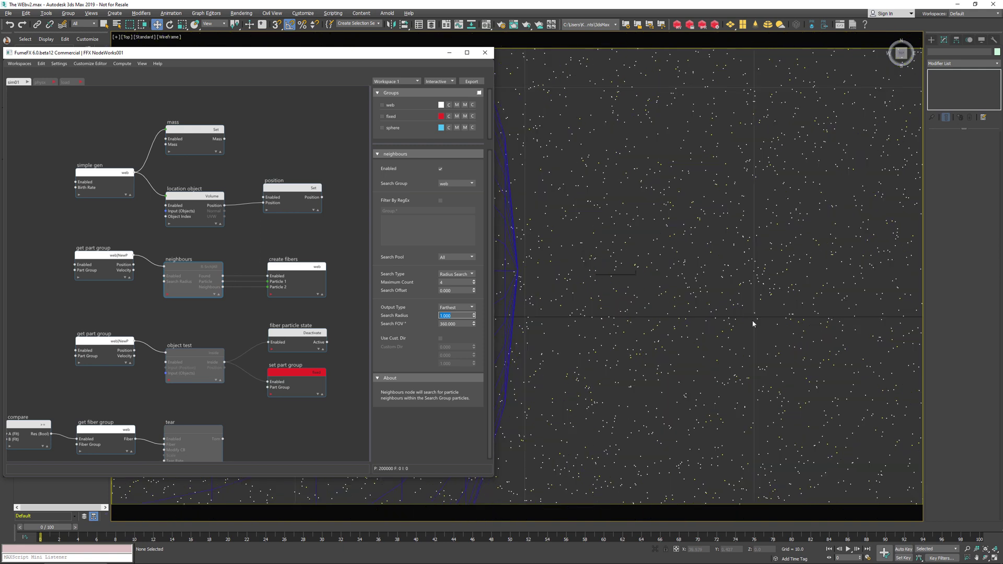
left_click(167, 296)
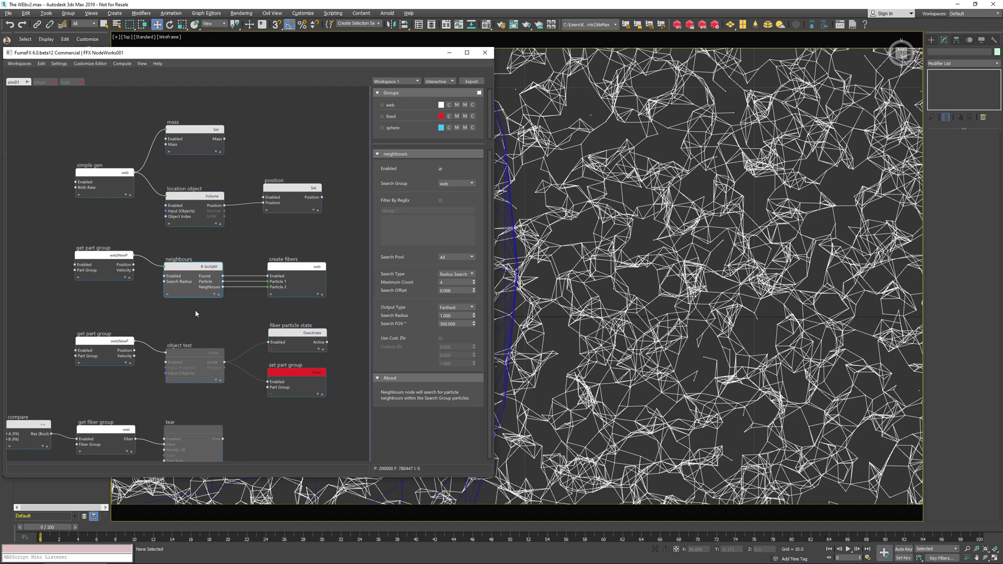
Step: Review the settings of the particle to spline 01, neighbours and create fibers nodes and inspect the fibers up close
scroll(203, 289, "down", 4)
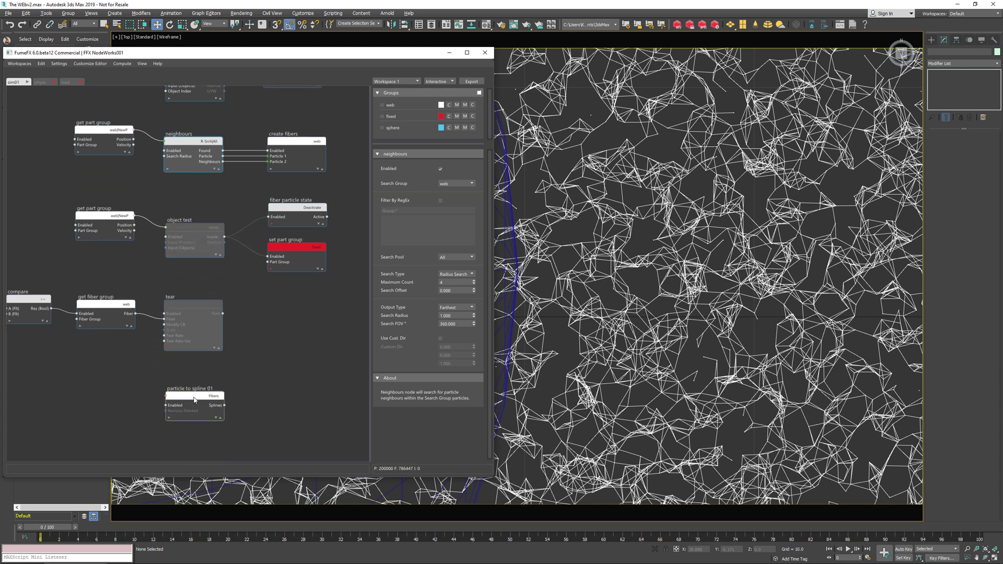
left_click(195, 400)
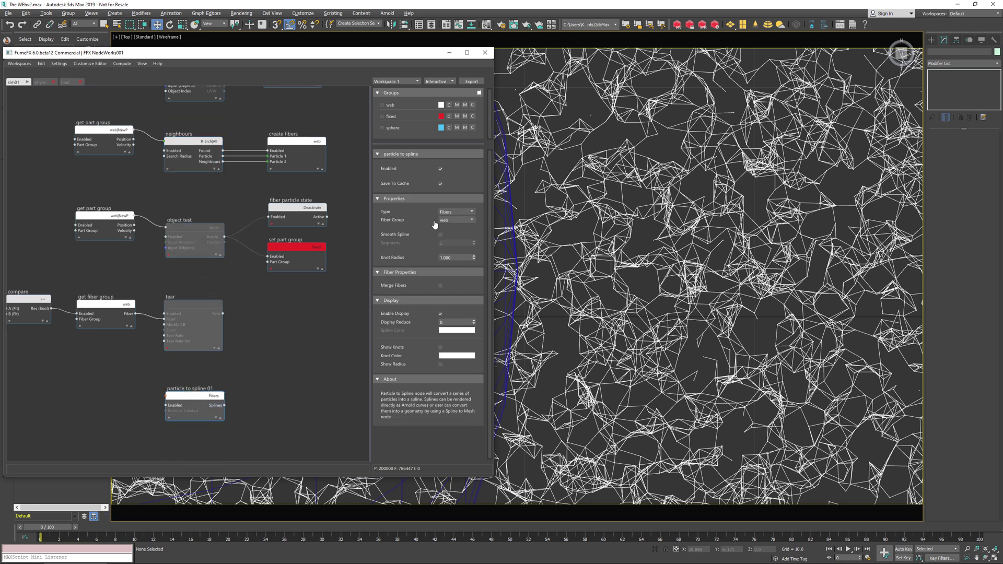
left_click(189, 145)
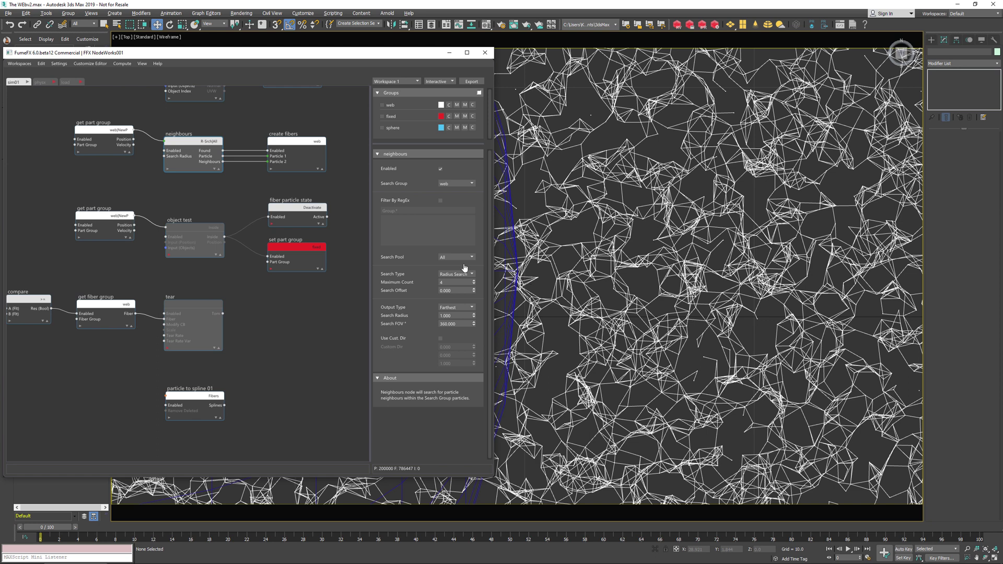
scroll(239, 224, "up", 3)
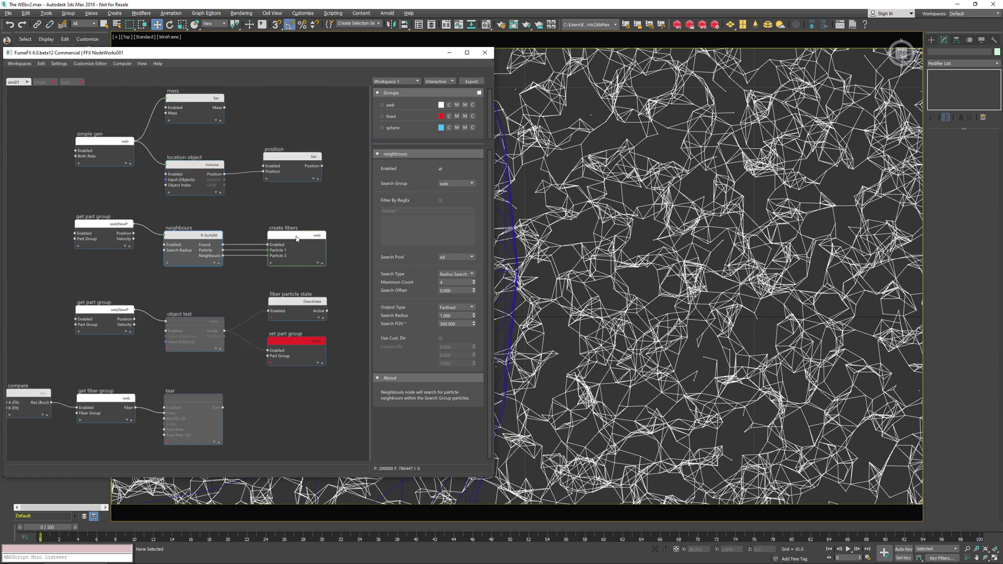
left_click(296, 239)
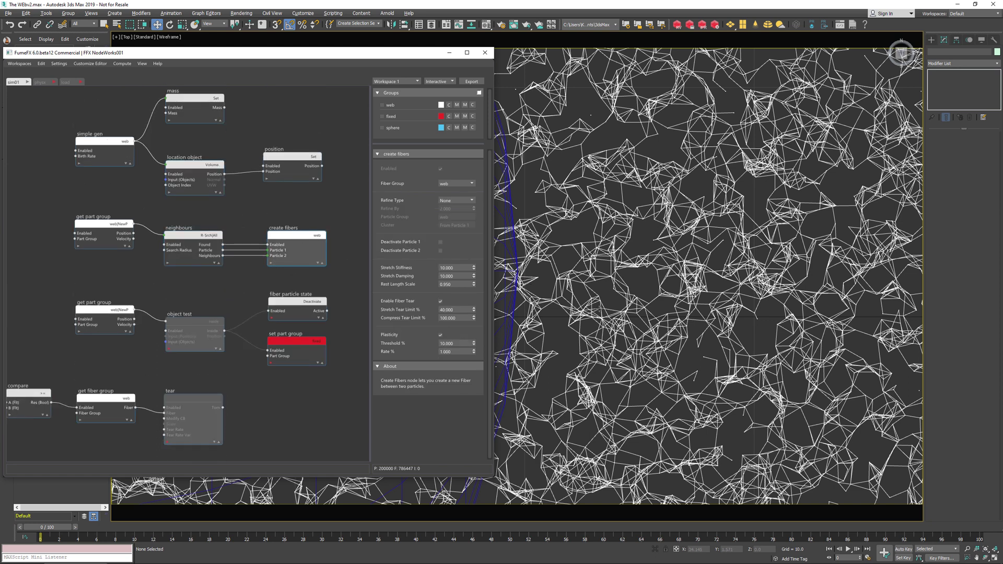
scroll(557, 303, "up", 2)
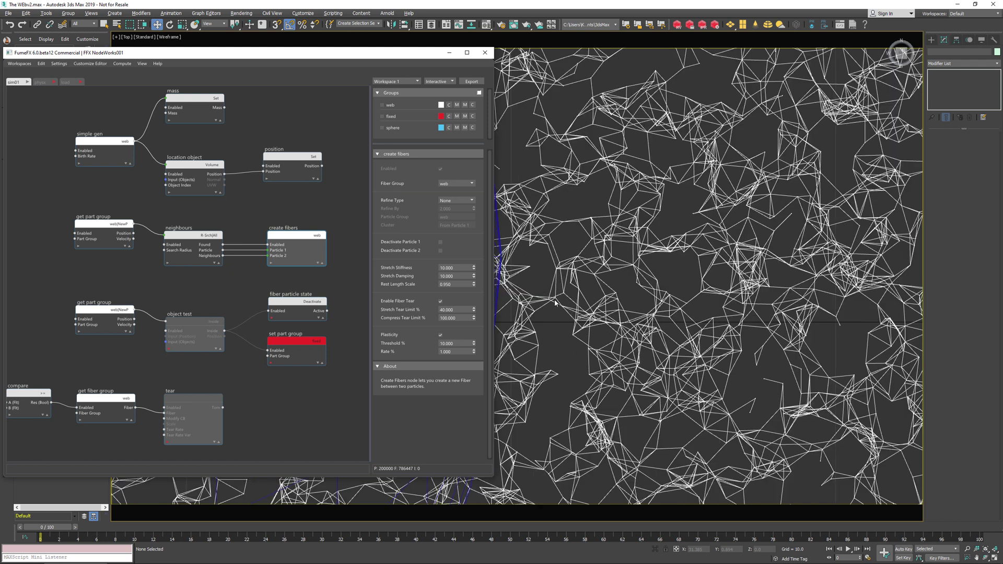
Step: Check the neighbours node's Search Radius against the fibers in the viewport
left_click(200, 246)
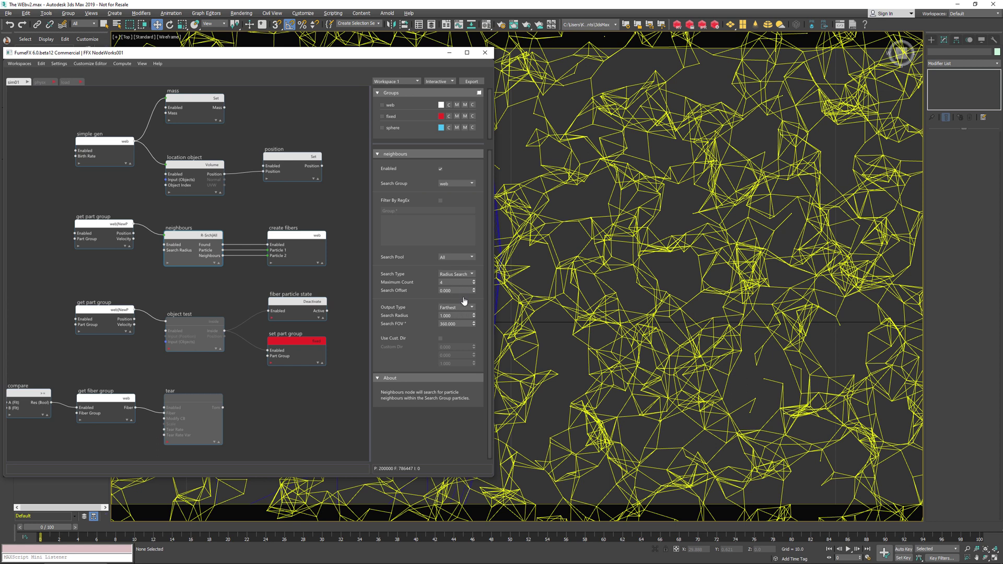
double_click(453, 315)
left_click(531, 283)
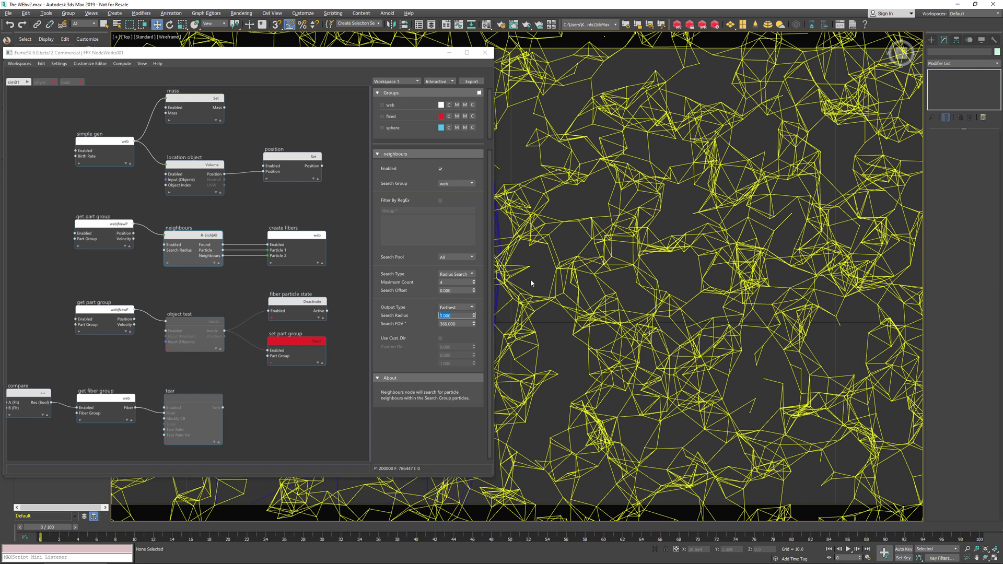
Step: Try the Nearest Output Type in the neighbours node and restore it to Farthest
left_click(473, 308)
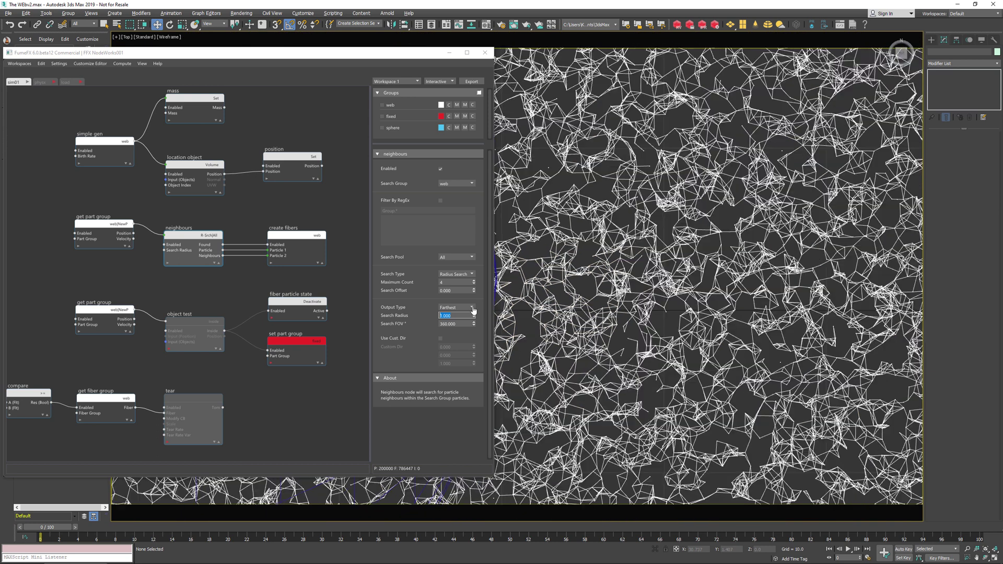
left_click(457, 317)
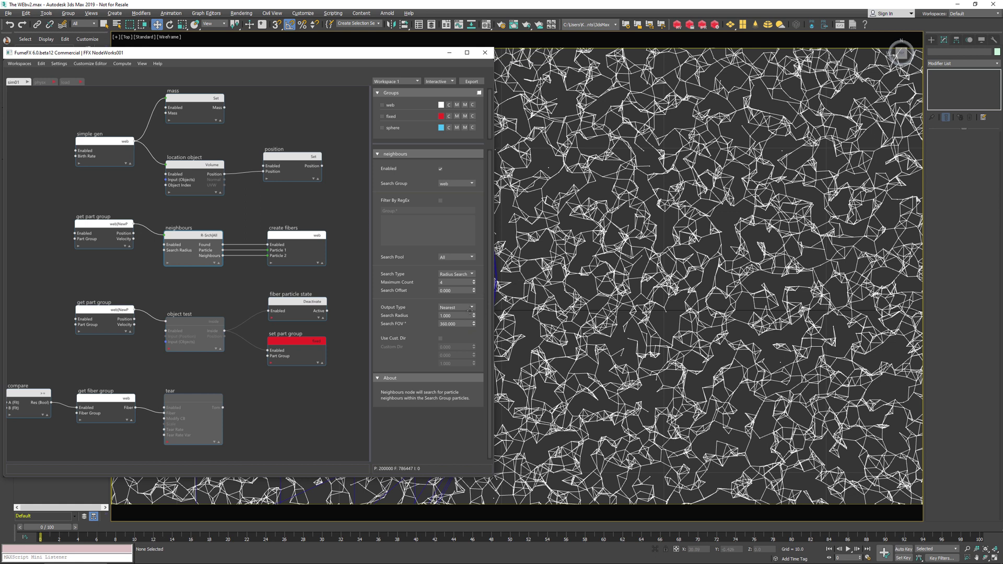
left_click(471, 308)
left_click(458, 324)
left_click(453, 315)
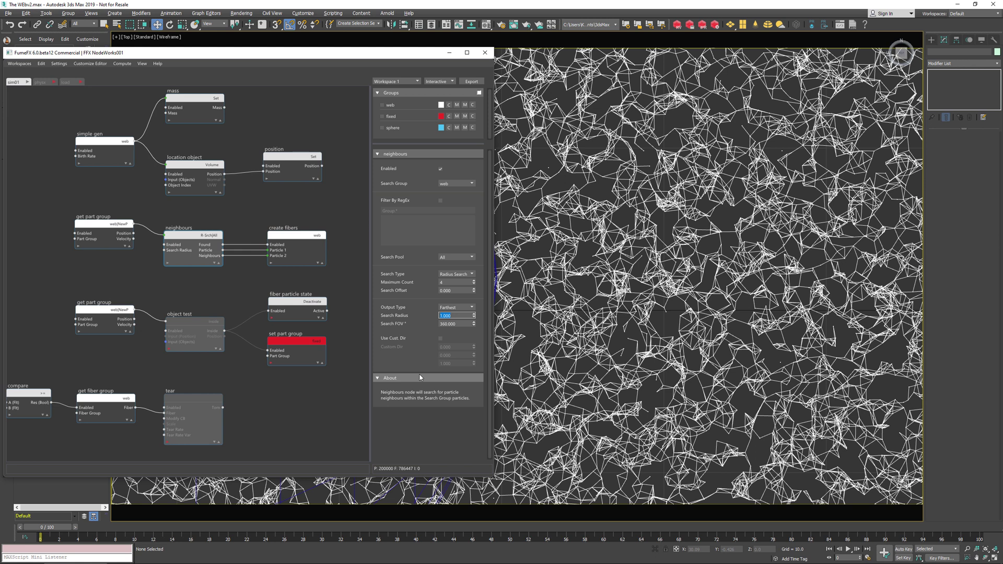
left_click(188, 238)
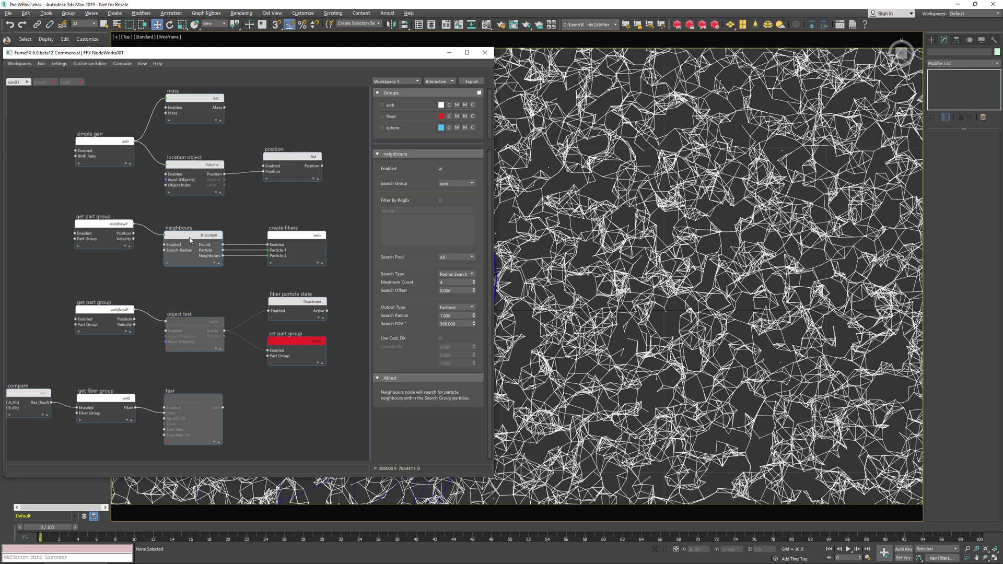
Step: Review the create fibers node's Refine Type, Stretch Stiffness, Stretch Damping, Rest Length Scale and Stretch Tear Limit
left_click(283, 239)
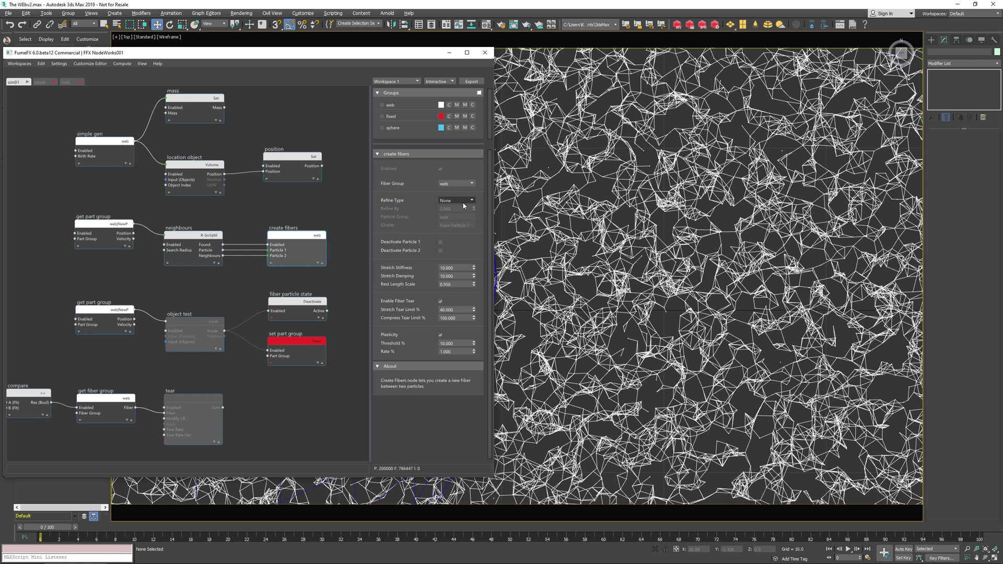
left_click(455, 276)
left_click_drag(456, 277, 425, 279)
left_click(457, 284)
key("Return")
left_click(442, 309)
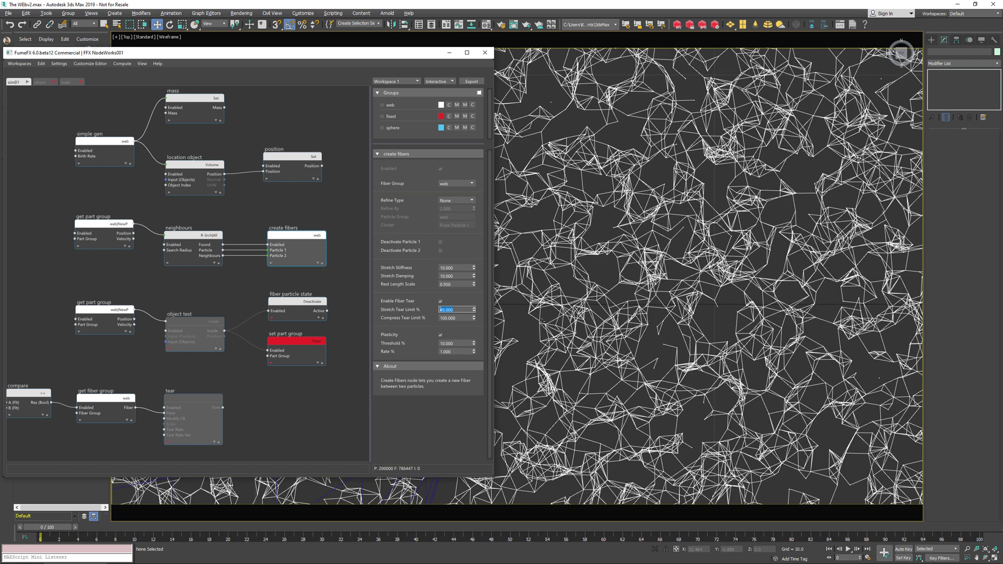
Step: Inspect the fibers up close and review the Compress Tear Limit and the Plasticity Threshold and Rate of the create fibers node
scroll(554, 301, "up", 4)
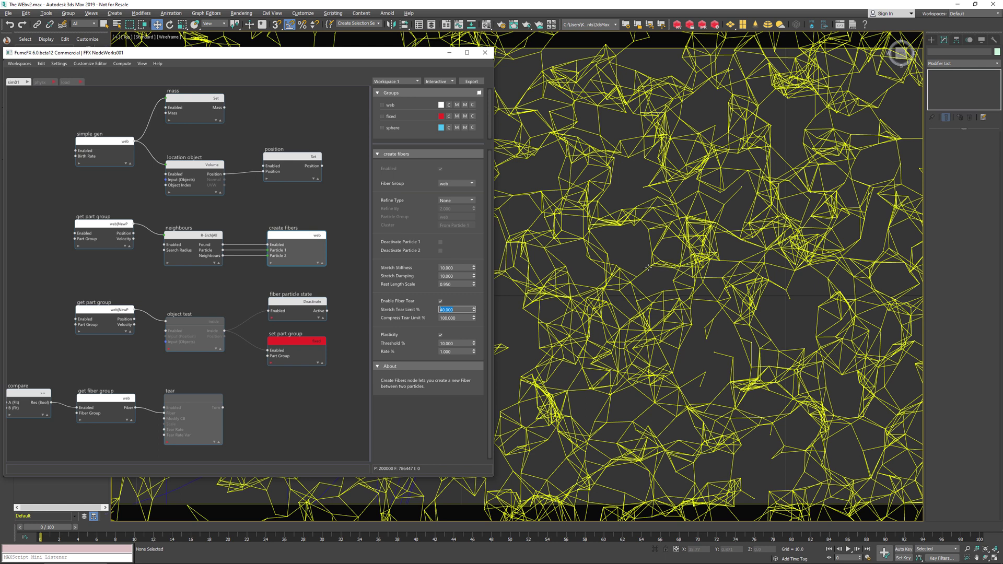
key("Tab")
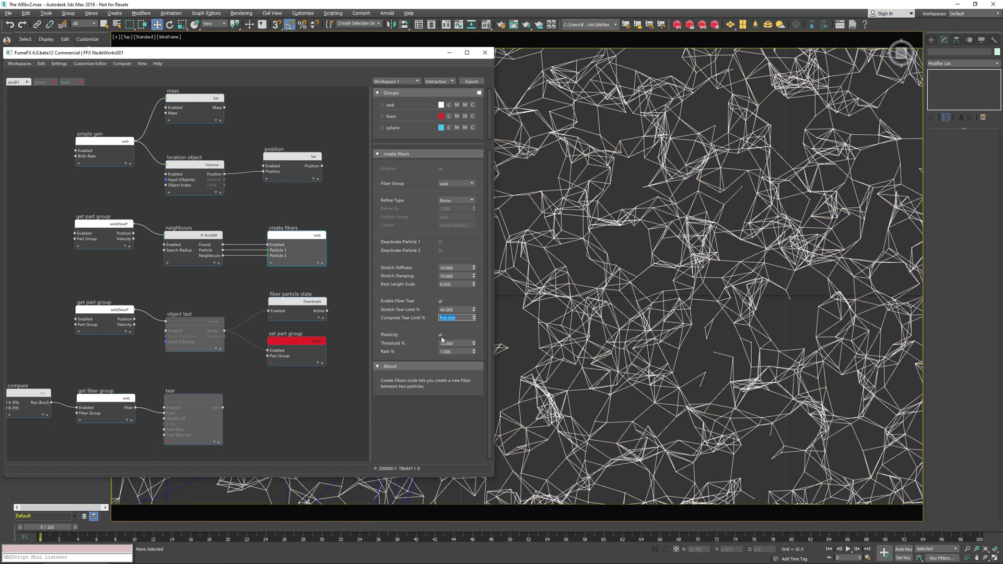
left_click(455, 343)
left_click_drag(455, 343, 426, 347)
left_click_drag(460, 351, 422, 353)
left_click(453, 343)
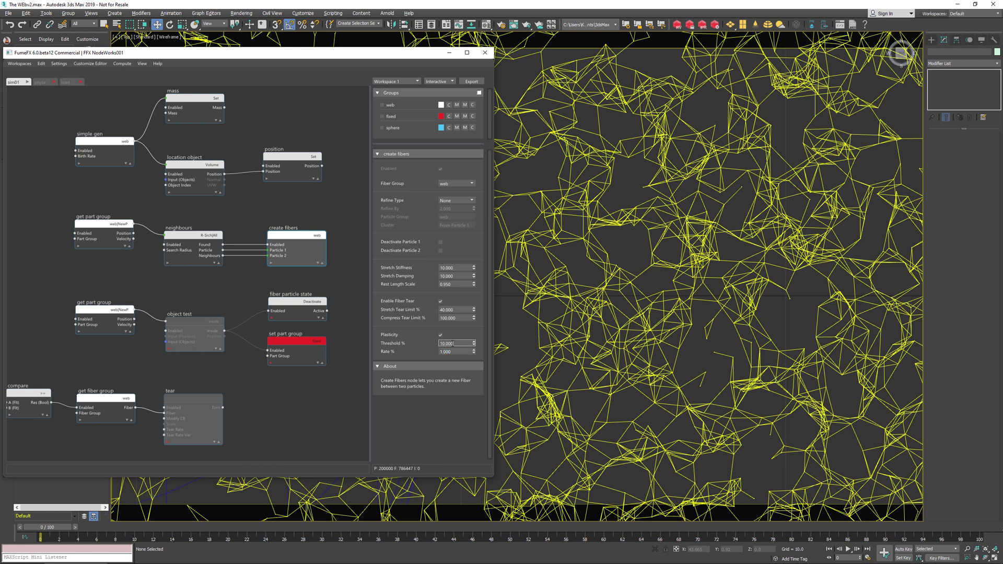
Step: Review the get part group node feeding object test and object test's Tube001 entry and Test Type, and inspect the tube in the front view
key("t")
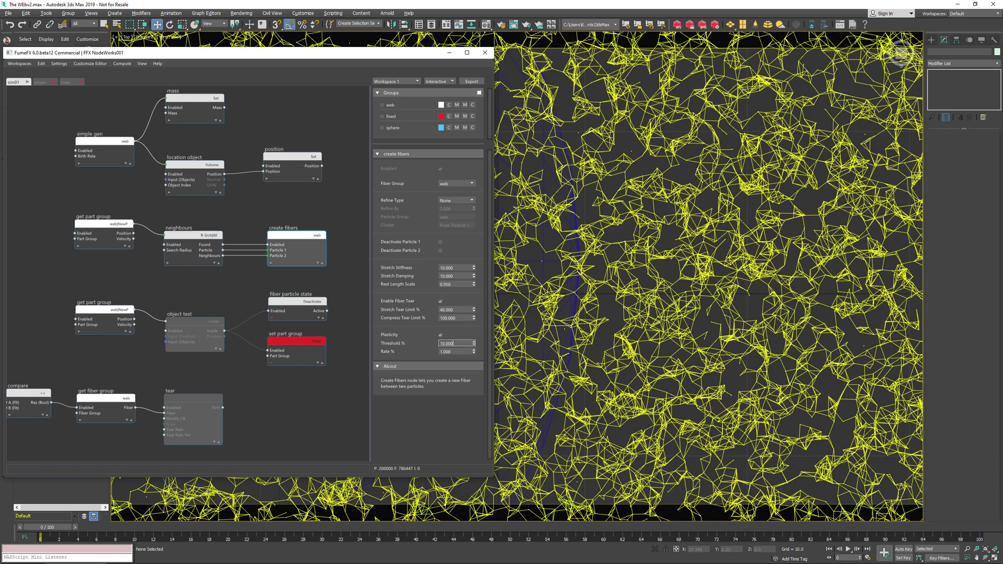
key("f")
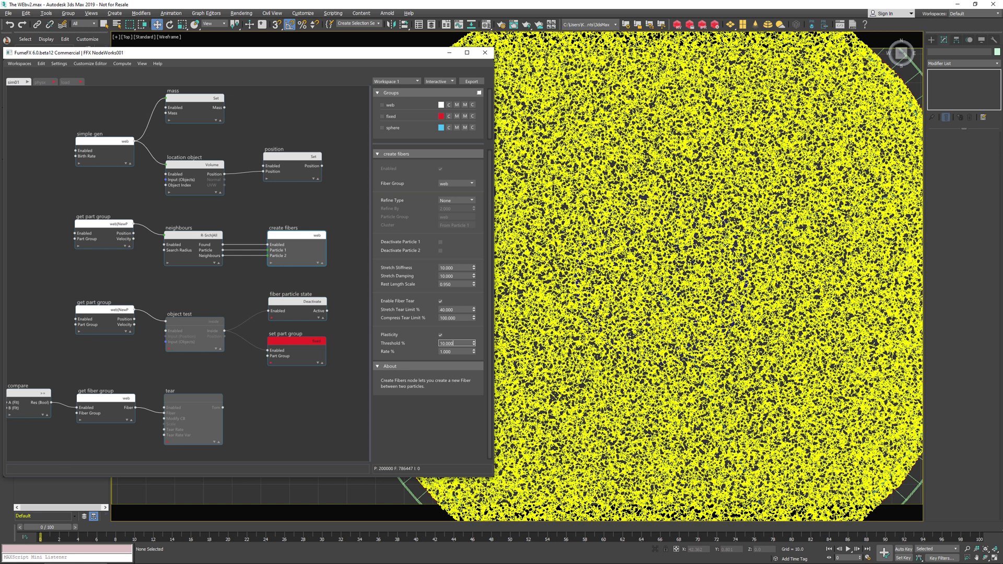
scroll(863, 82, "down", 2)
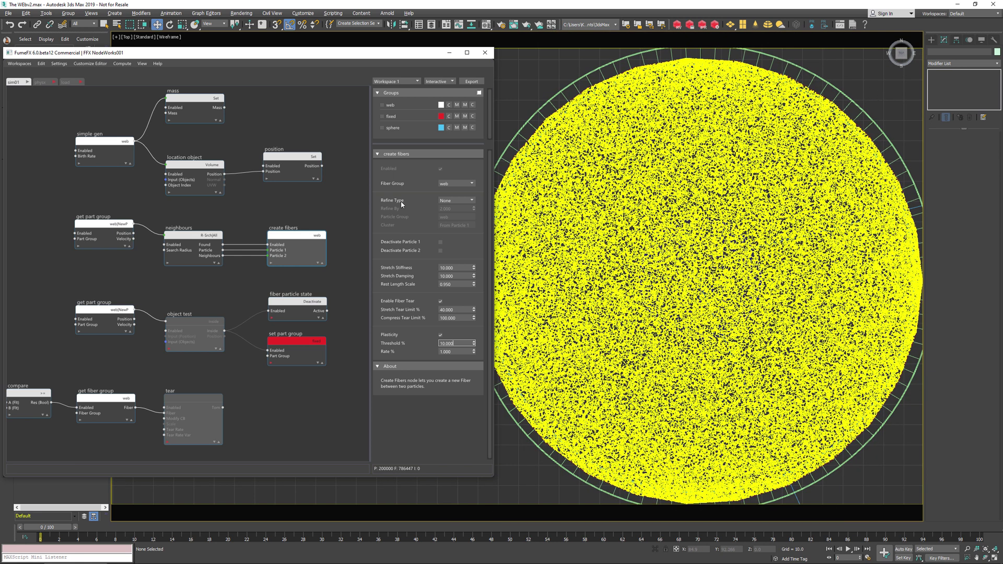
left_click(85, 312)
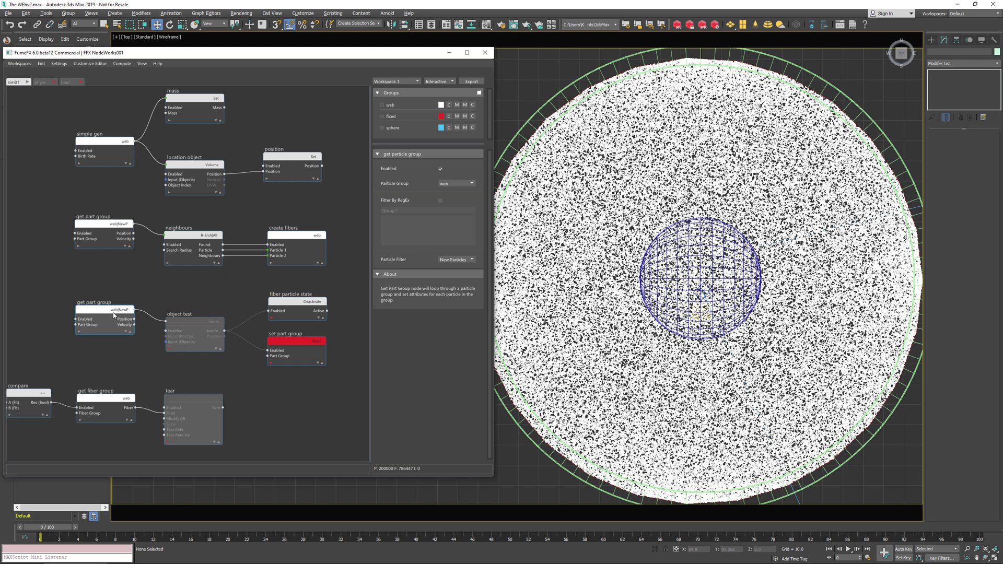
left_click(176, 324)
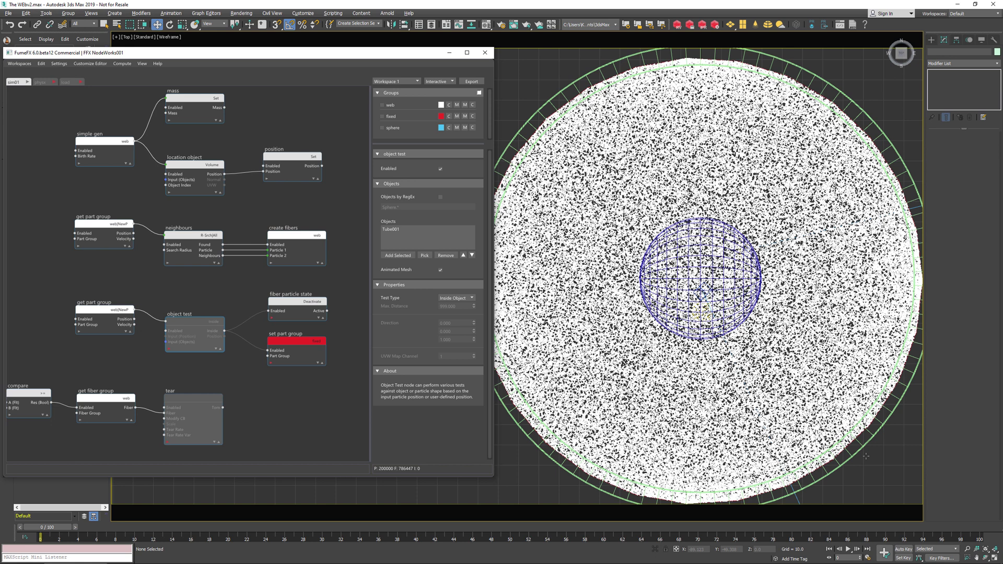
key("f")
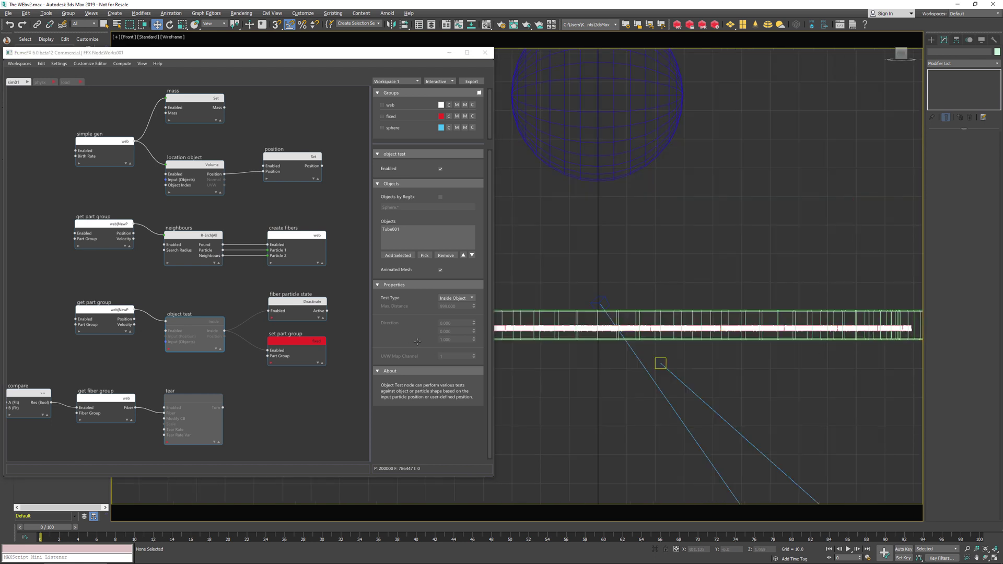
Step: Enable the object test node while in the top view, and review the fiber particle state and set part group nodes it drives
key("t")
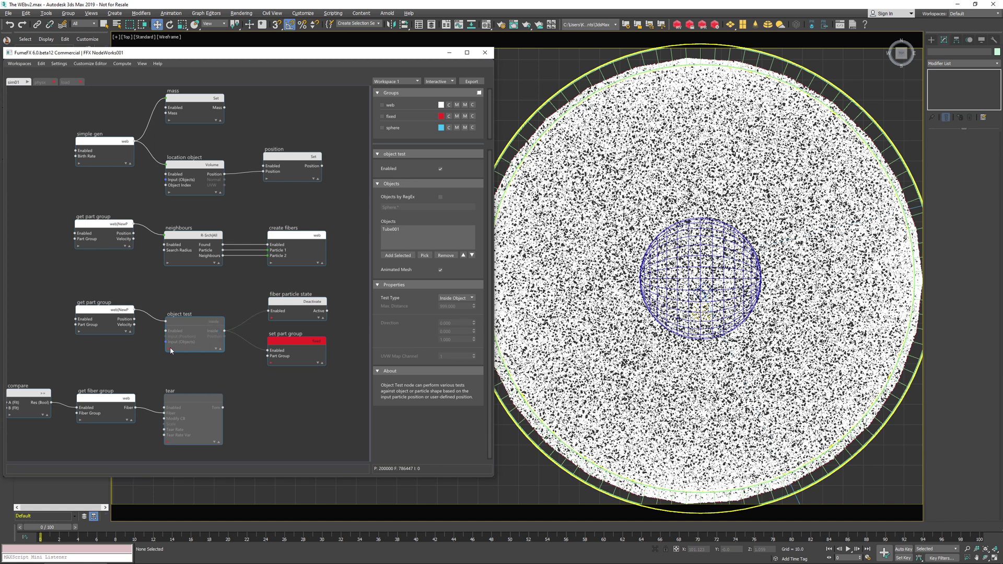
left_click(205, 323)
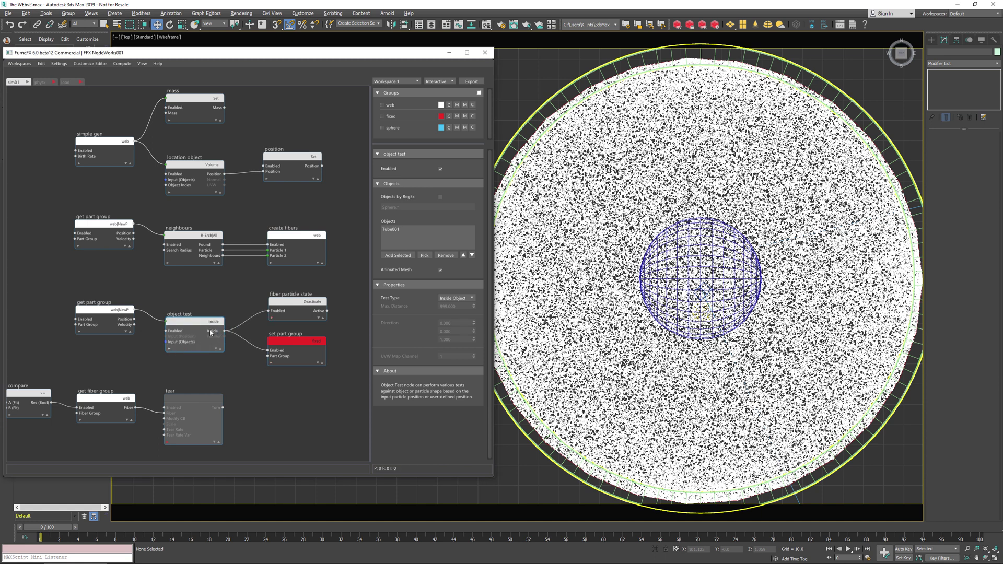
left_click(290, 303)
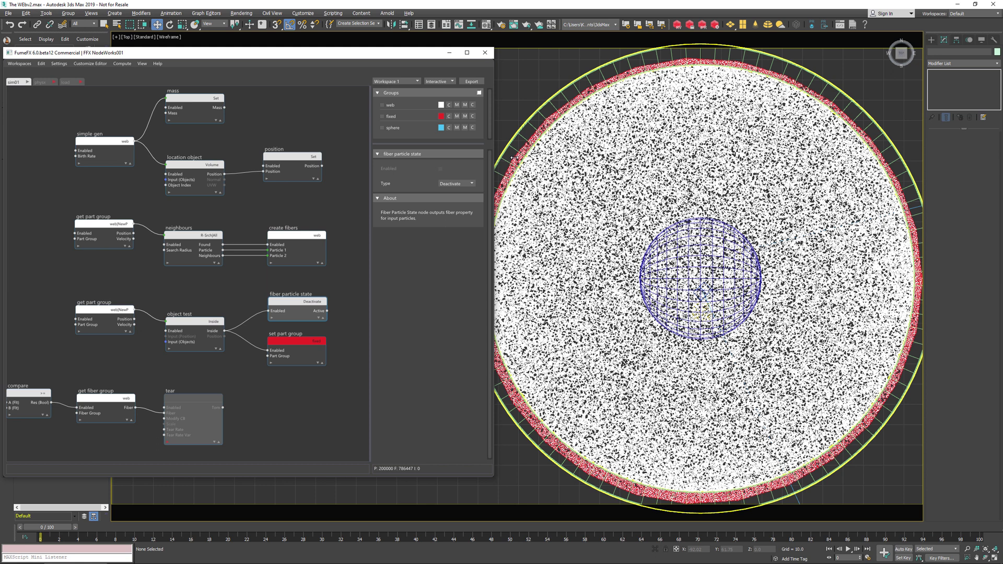
left_click(297, 355)
Step: Review the simulation info, compare and get fiber group nodes, and enable the tear node they feed
middle_click_drag(248, 419, 283, 351)
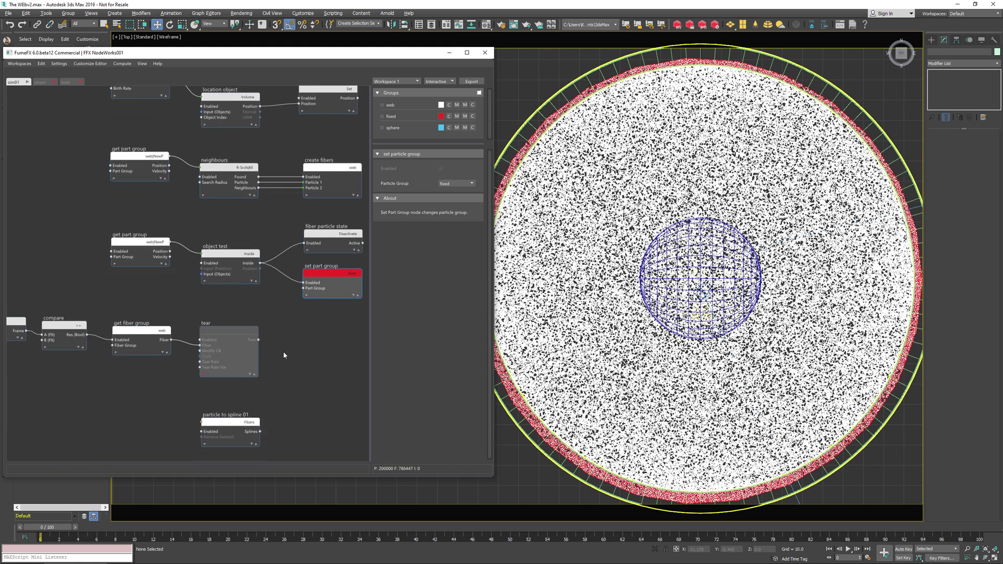
middle_click_drag(175, 302, 251, 296)
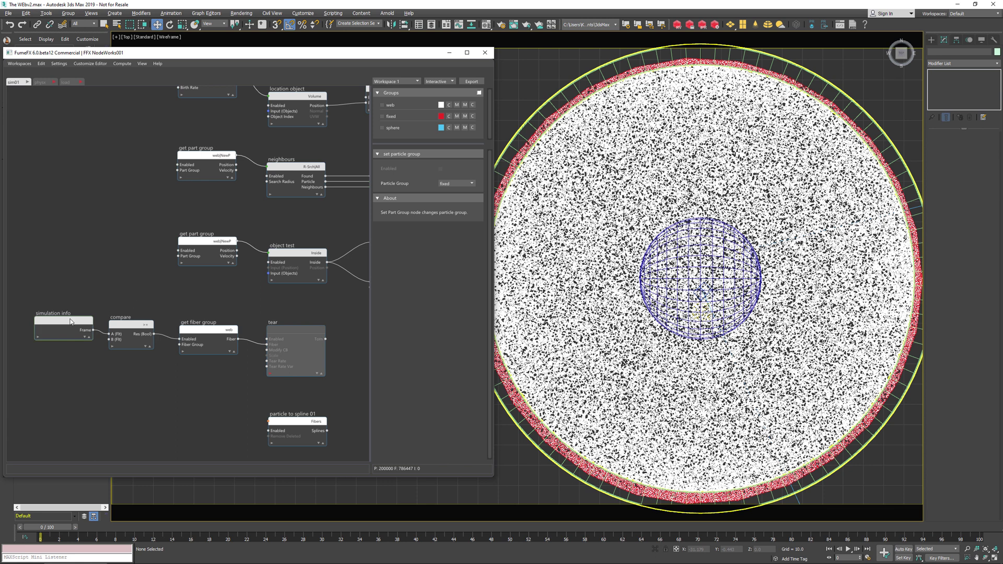
left_click(67, 322)
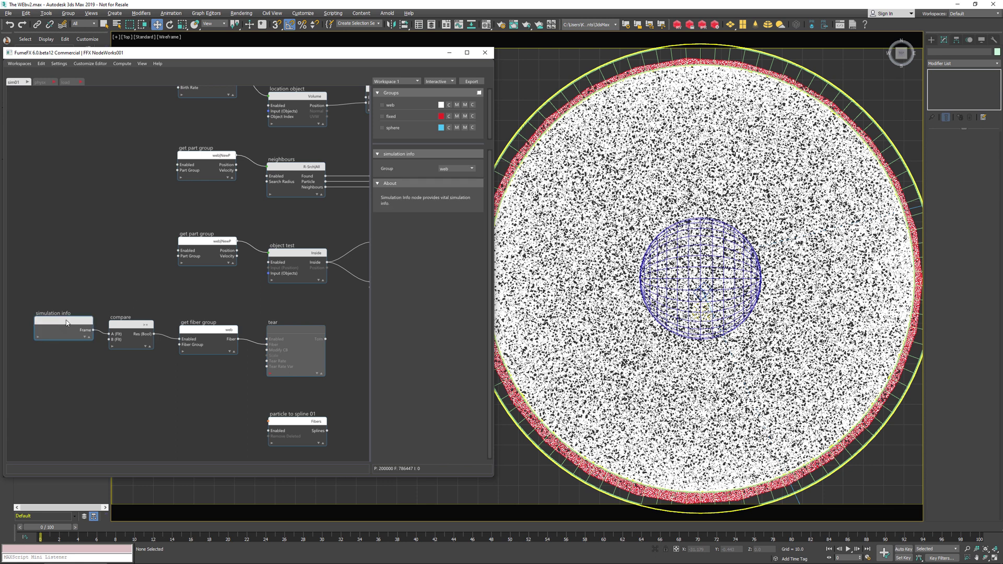
left_click(116, 328)
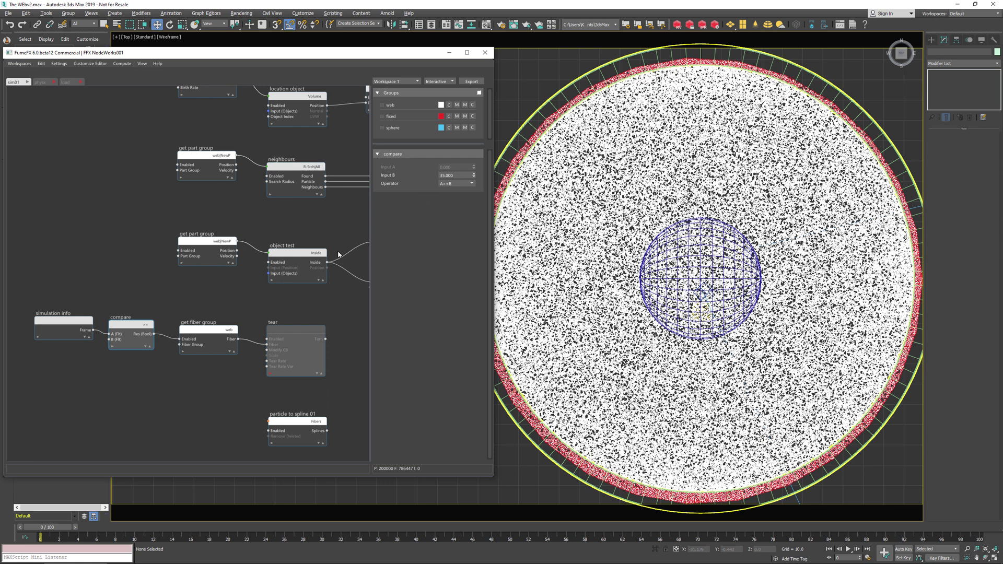
left_click(209, 329)
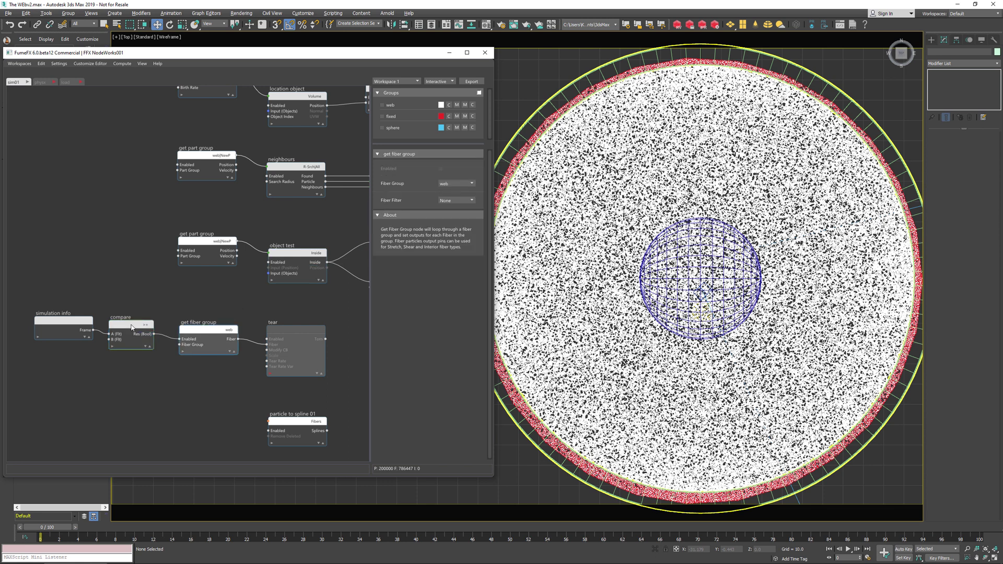
left_click(148, 328)
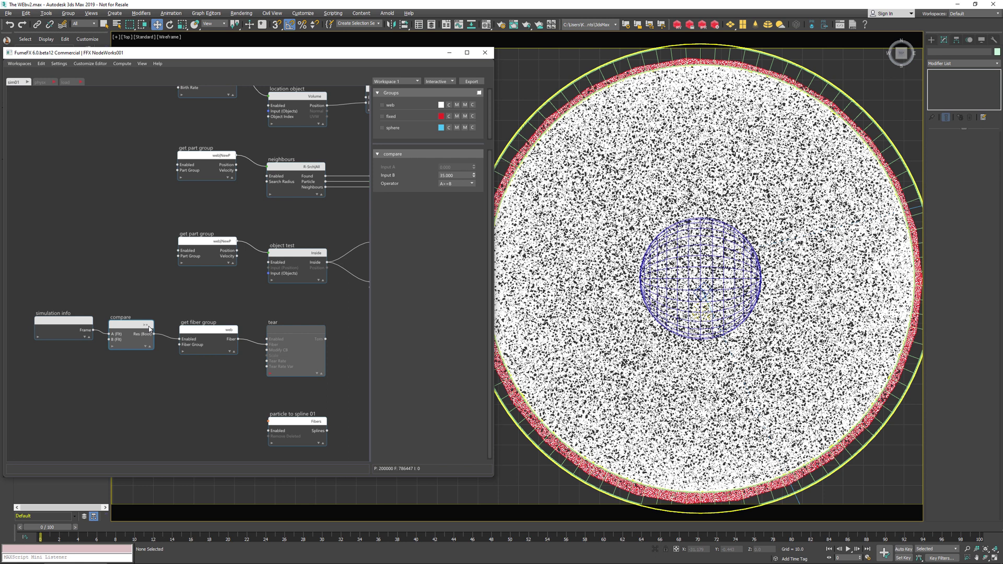
left_click(209, 331)
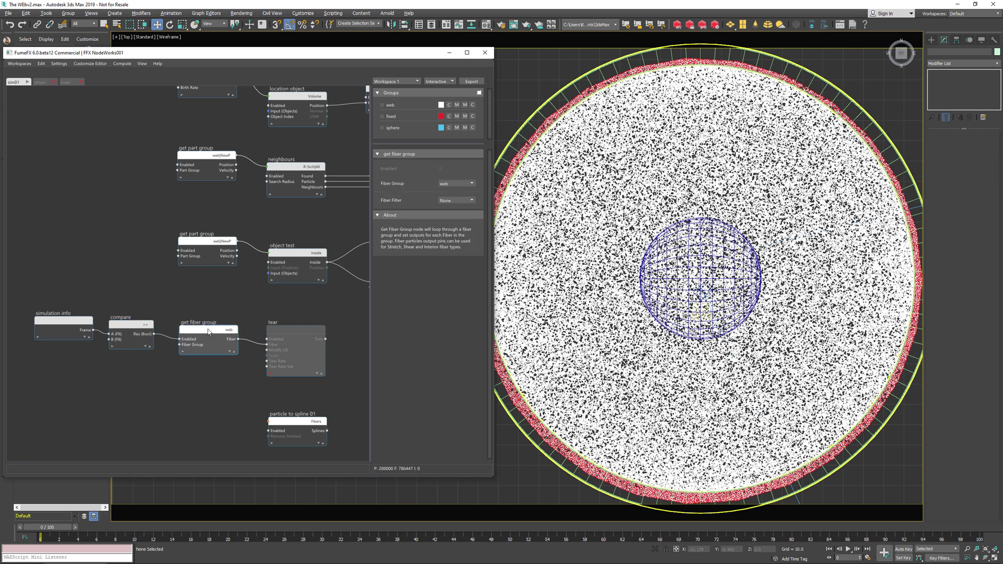
left_click(288, 335)
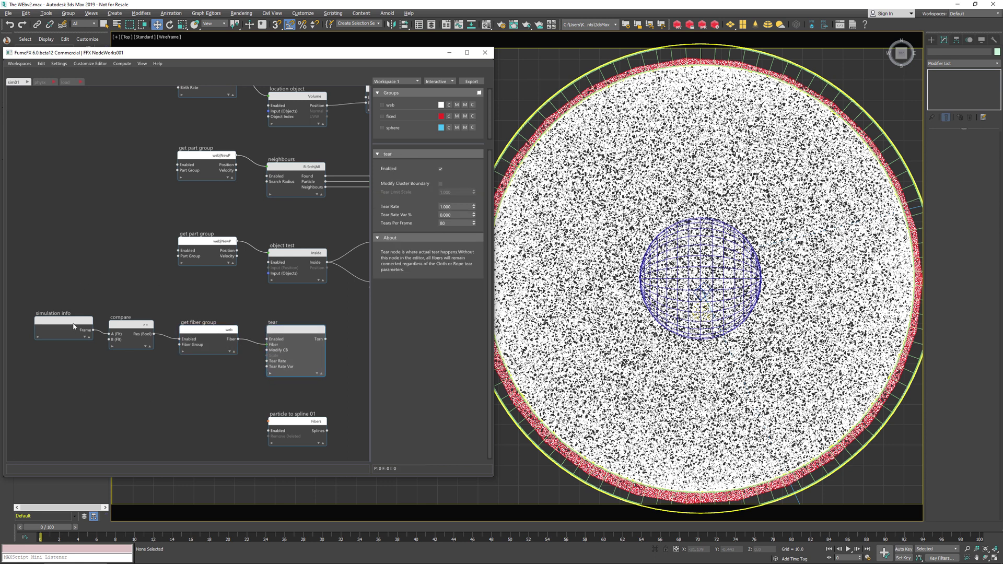
Step: Review the compare node's Input B and Operator, and the create fibers node's Stretch Tear Limit
left_click(144, 327)
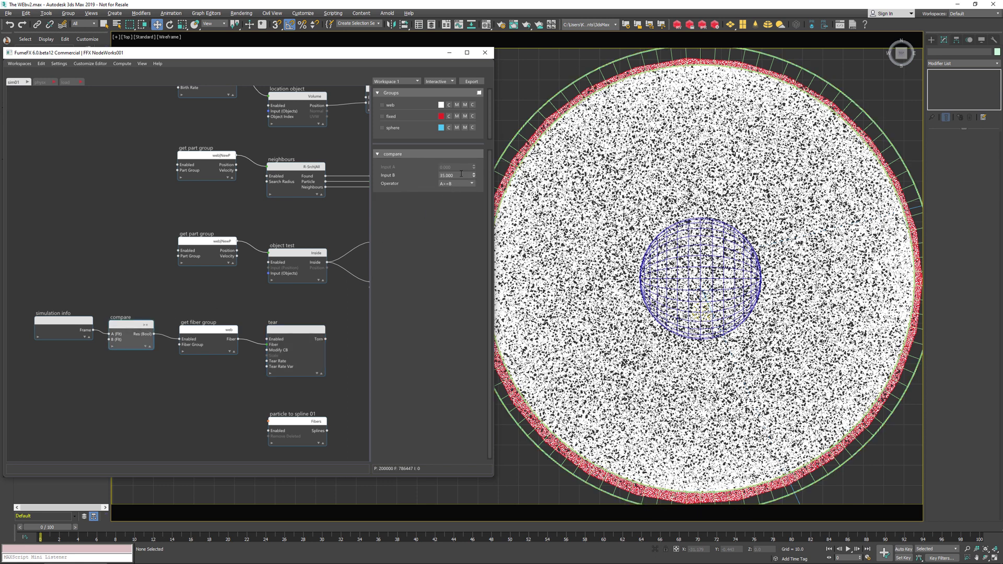
middle_click_drag(313, 234, 246, 240)
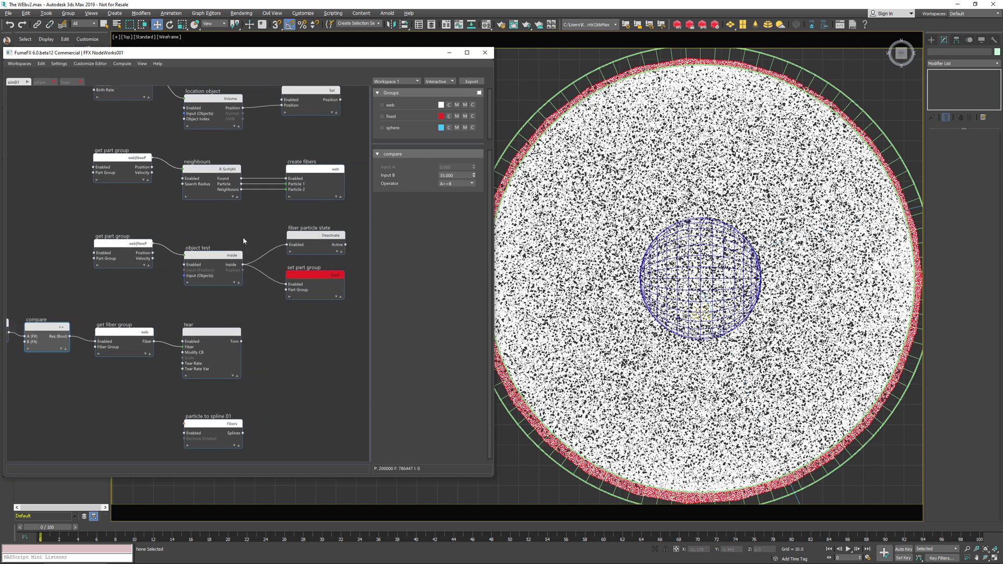
left_click(321, 173)
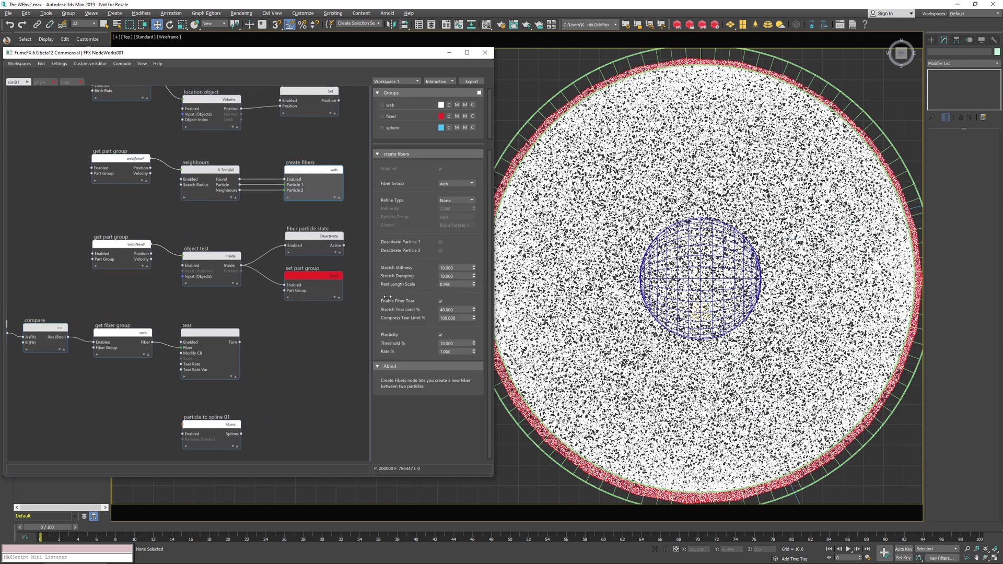
left_click_drag(460, 309, 422, 309)
Step: Inspect the get fiber group node's full list of outputs alongside the tear node's inputs, then collapse the list
left_click(122, 339)
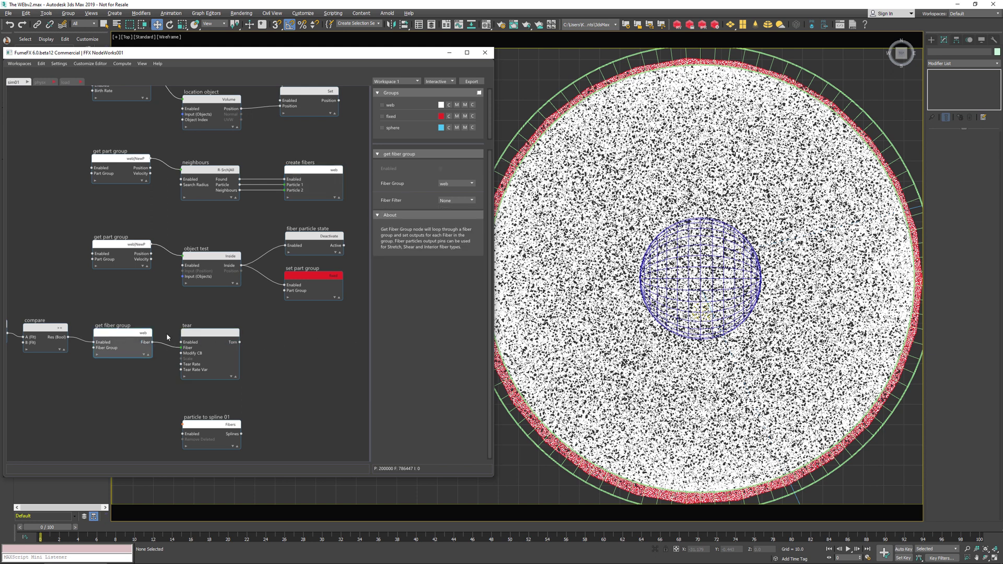
left_click(210, 337)
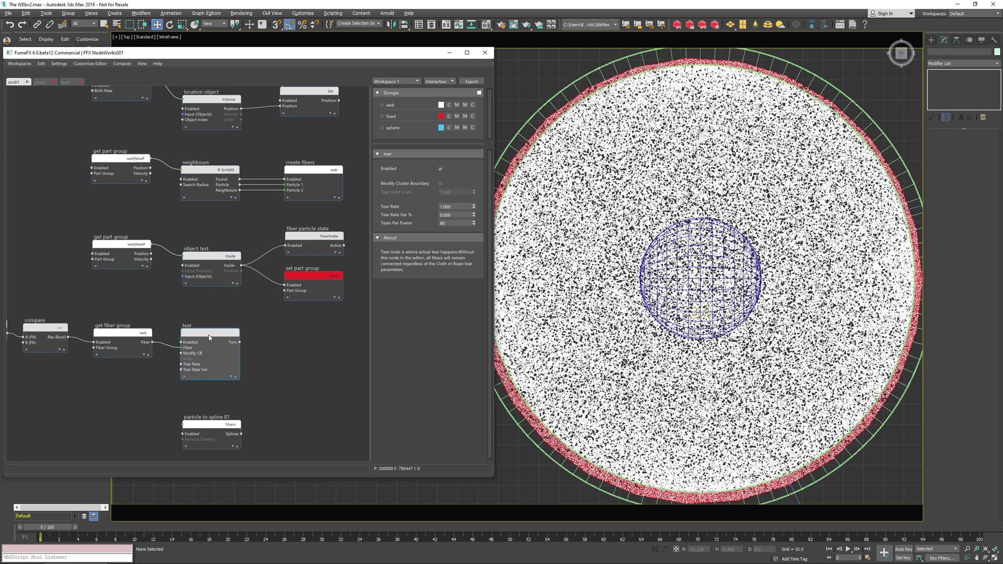
left_click(142, 355)
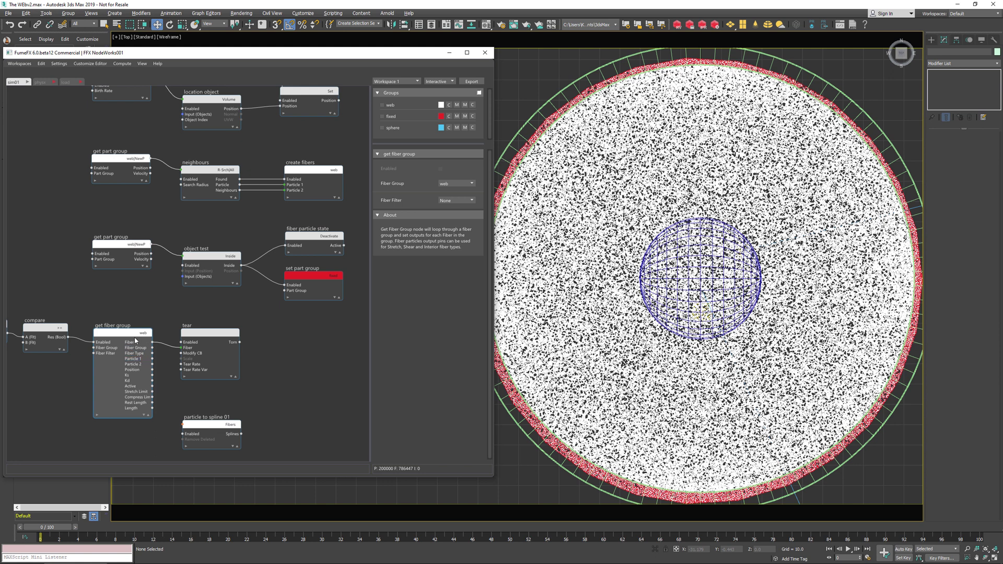
left_click(207, 341)
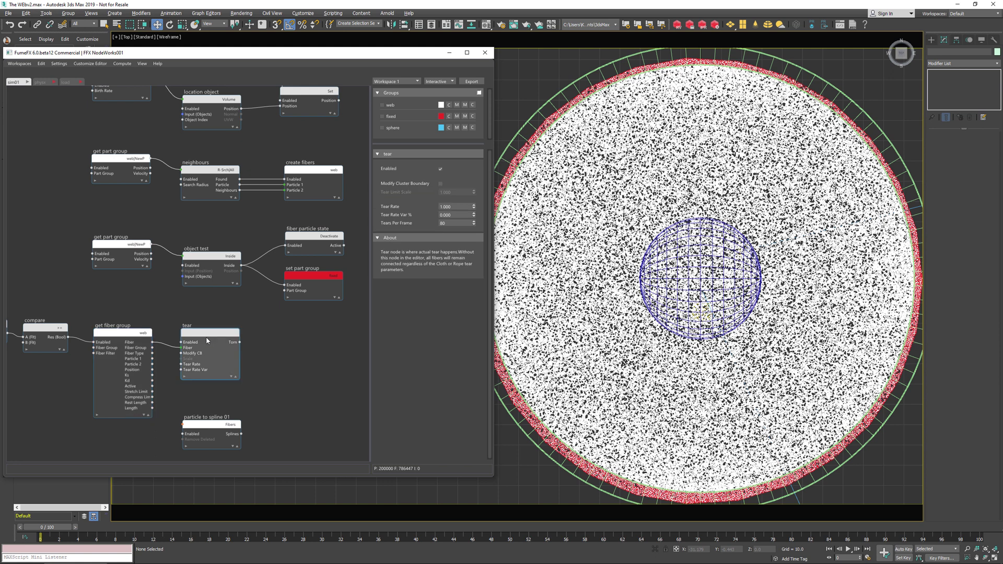
left_click(148, 415)
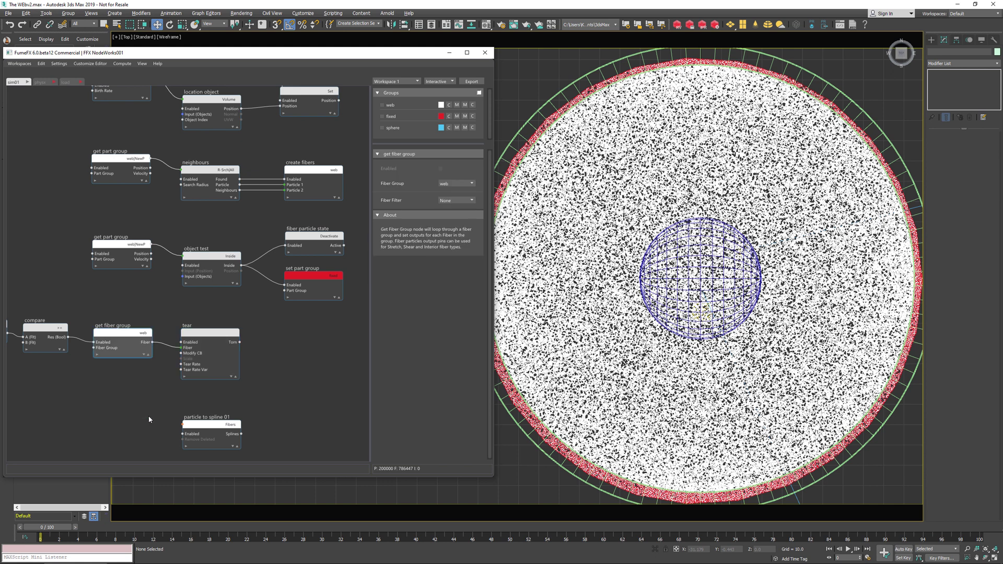
Step: Review how the compare and get fiber group nodes drive the tear node
left_click(203, 337)
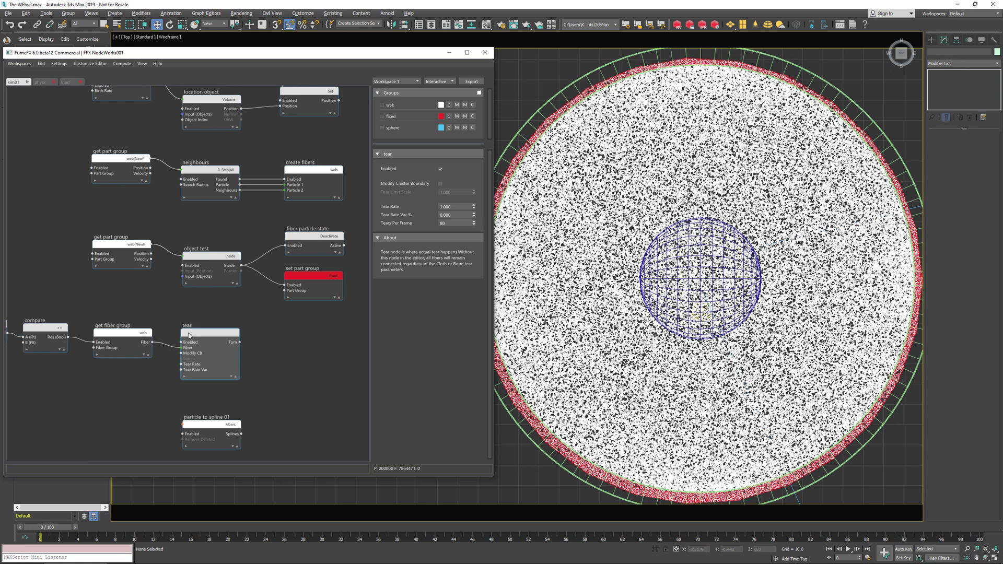
left_click(104, 335)
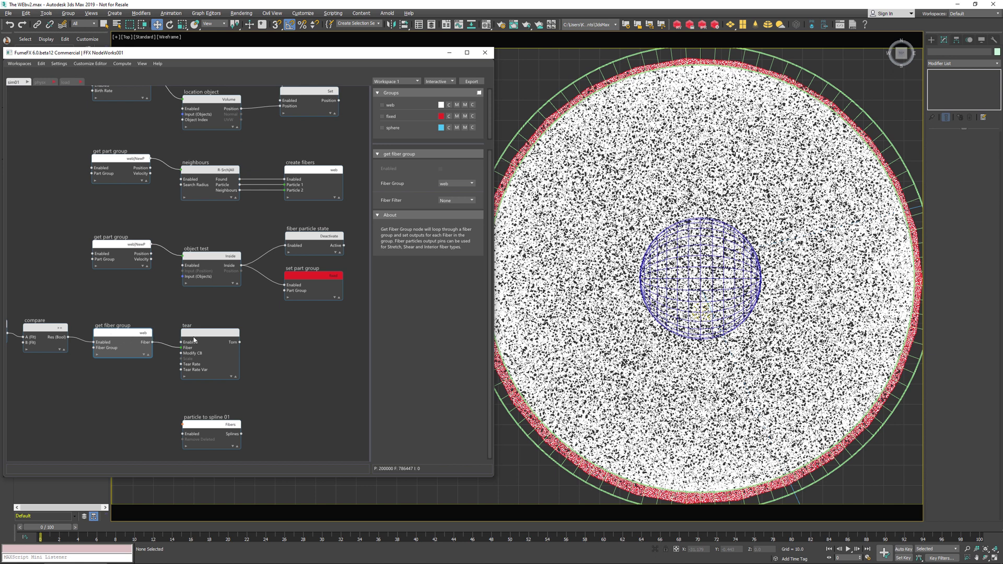
left_click(58, 332)
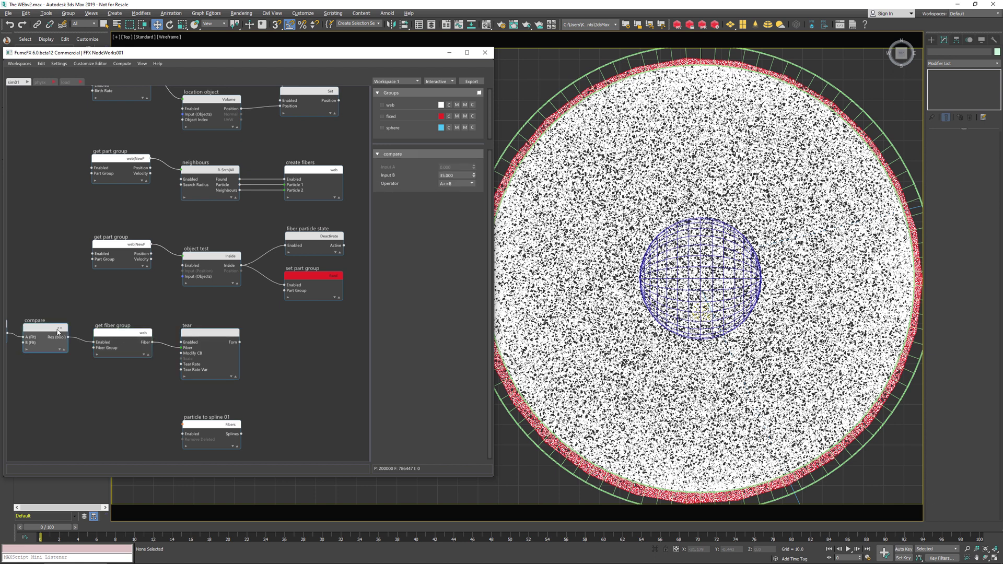
left_click(101, 336)
left_click(203, 336)
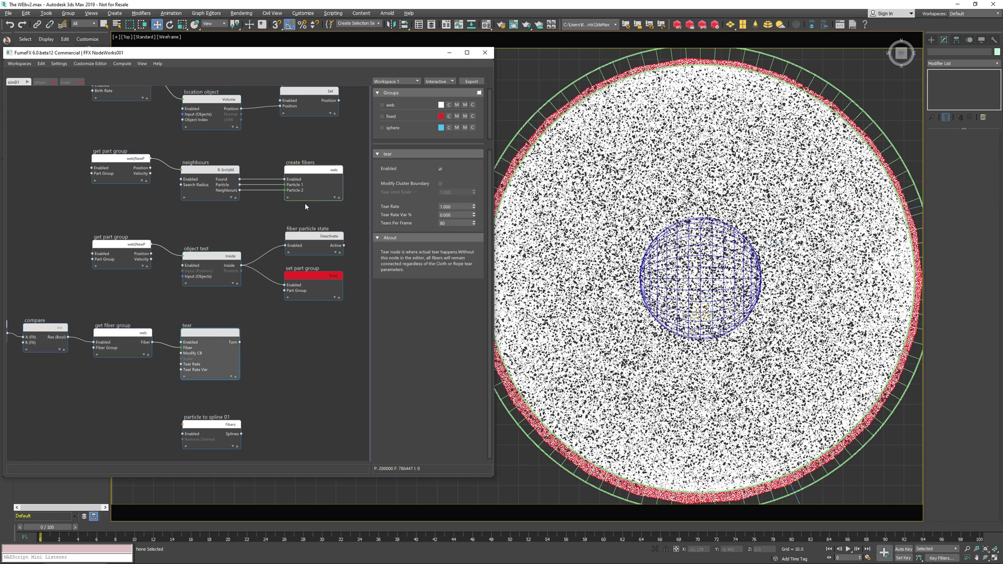
Step: Try a Tear Rate of 0.1 in the tear node and restore it to 1
left_click(464, 206)
type("0.1")
key("Return")
double_click(462, 207)
type("1")
key("Return")
Step: Review the tear node's Tears Per Frame and the particle to spline node's Type, Fiber Group, Knot Radius and display settings
double_click(458, 223)
left_click(211, 429)
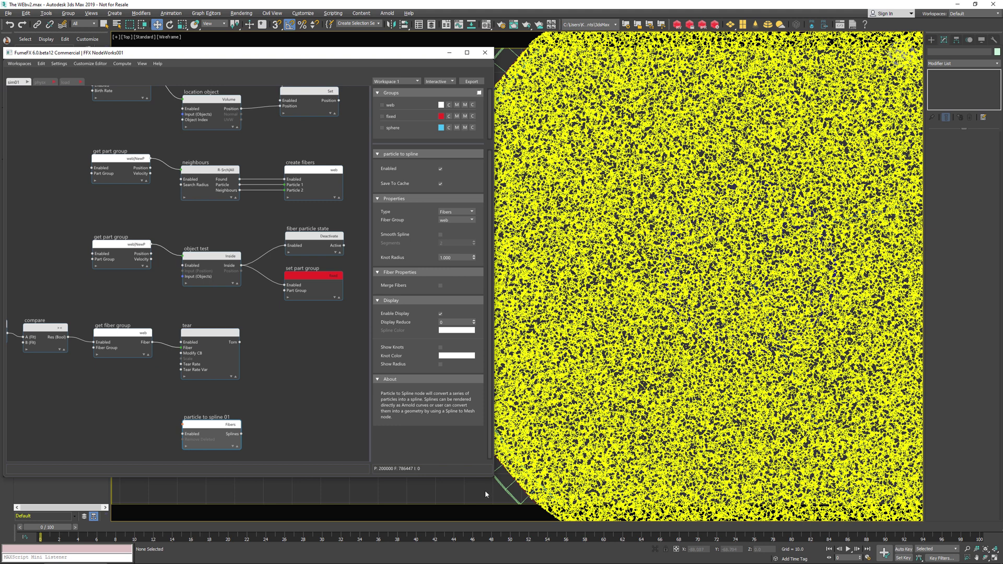
left_click(587, 369)
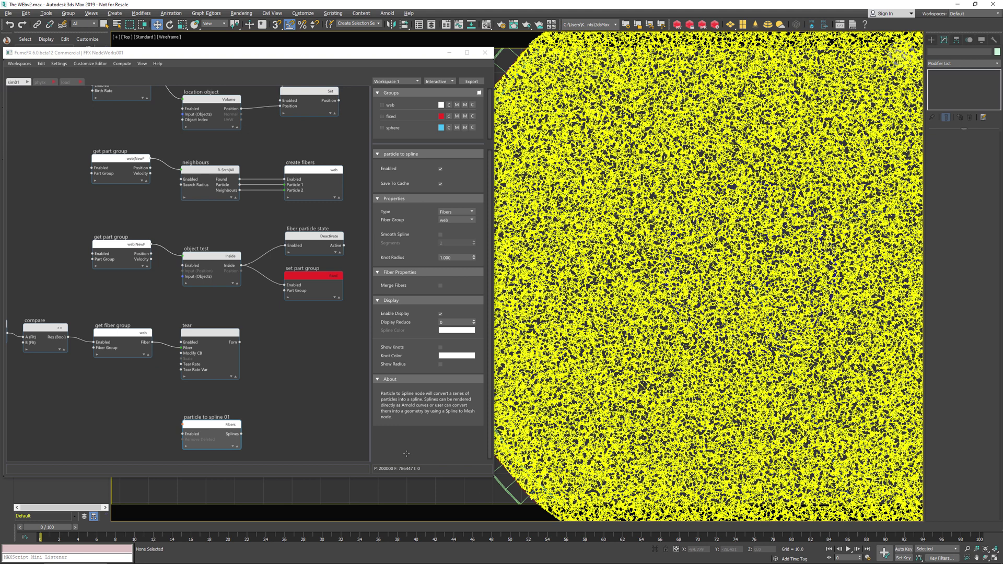
Step: Enable the physx graph, switch the viewport to the physical camera and open the physx graph
left_click(55, 83)
key("c")
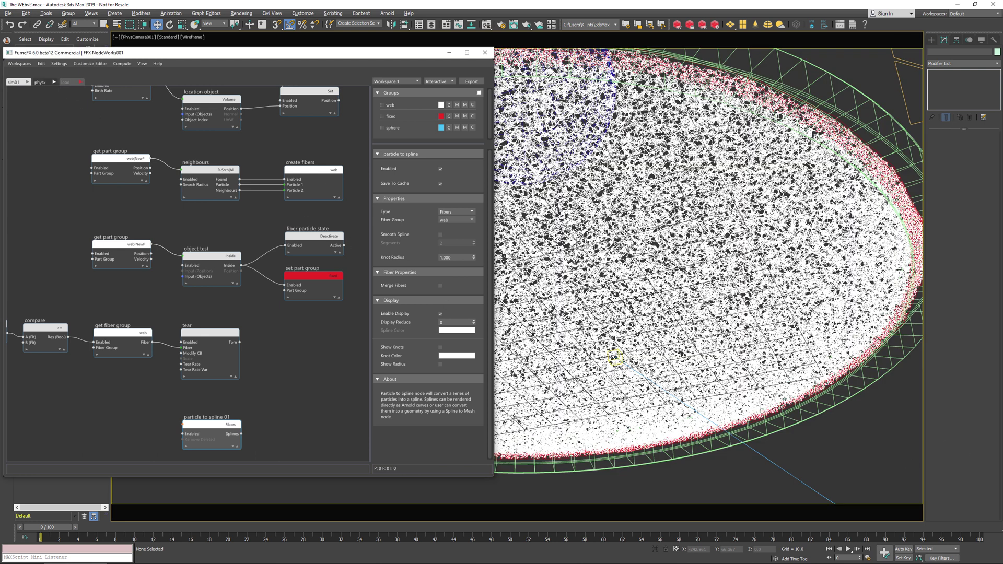
left_click(42, 82)
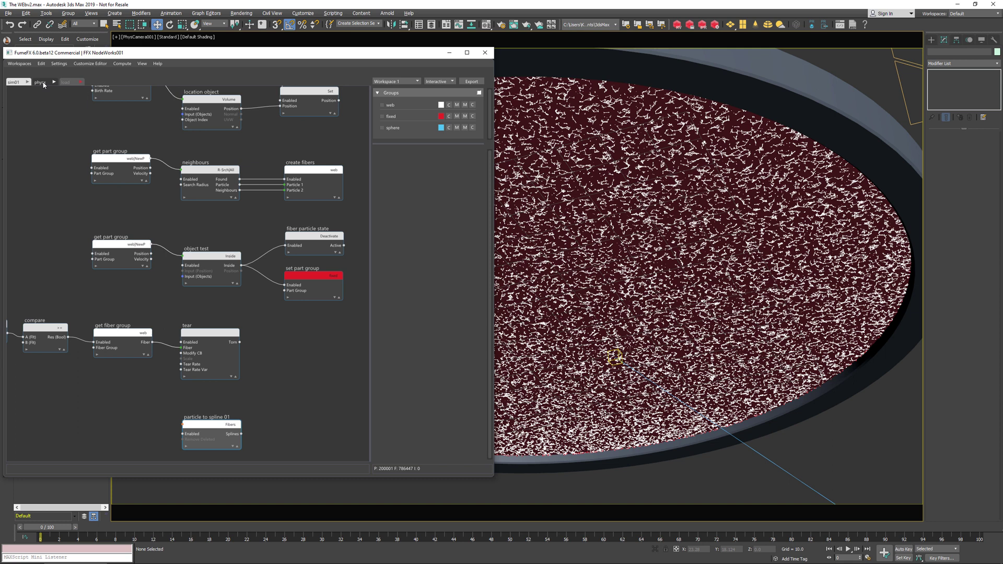
left_click_drag(140, 55, 362, 69)
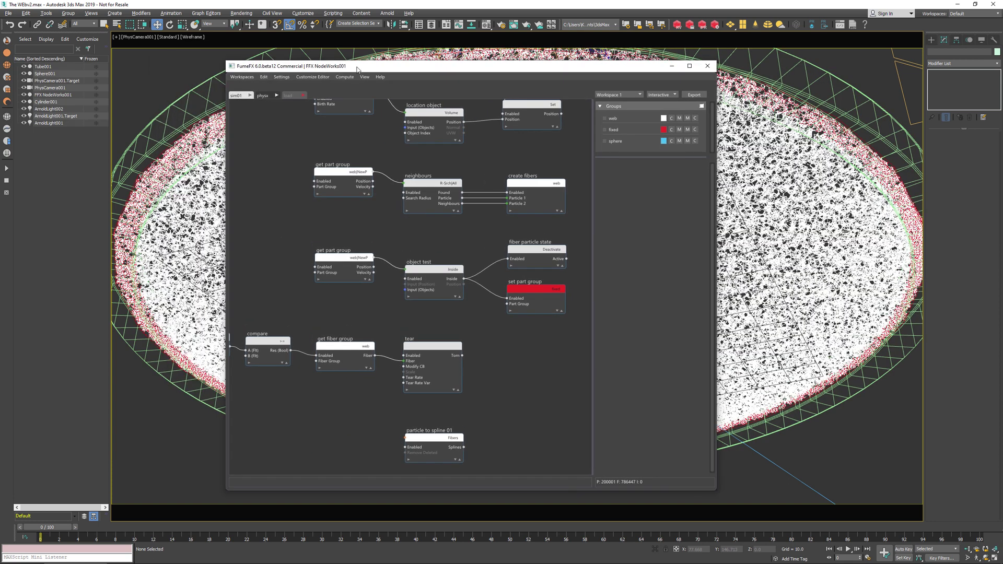
left_click(263, 96)
Step: Show the camera view shaded and hide Sphere001 and Cylinder001 so the web is unobstructed
left_click(672, 65)
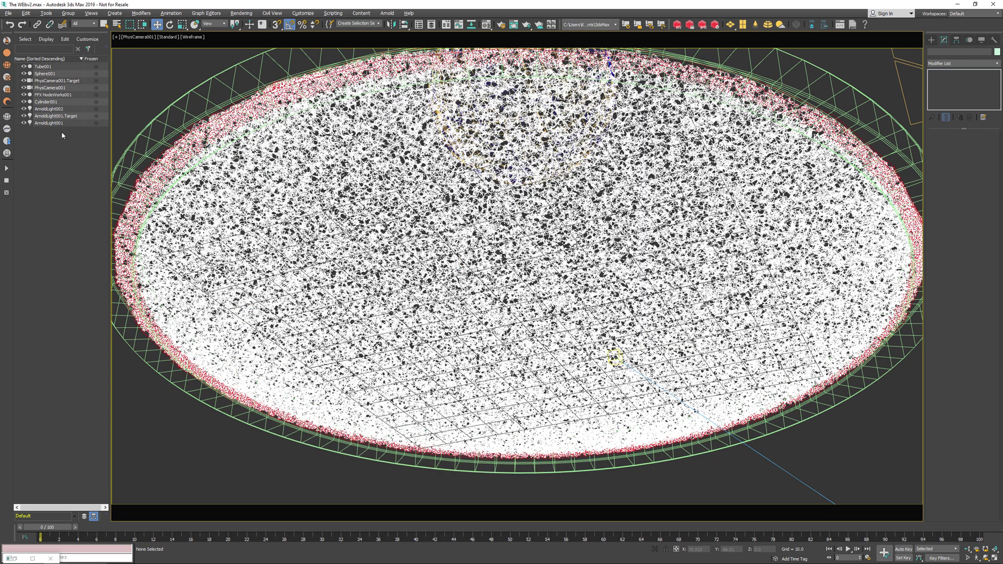
key("F3")
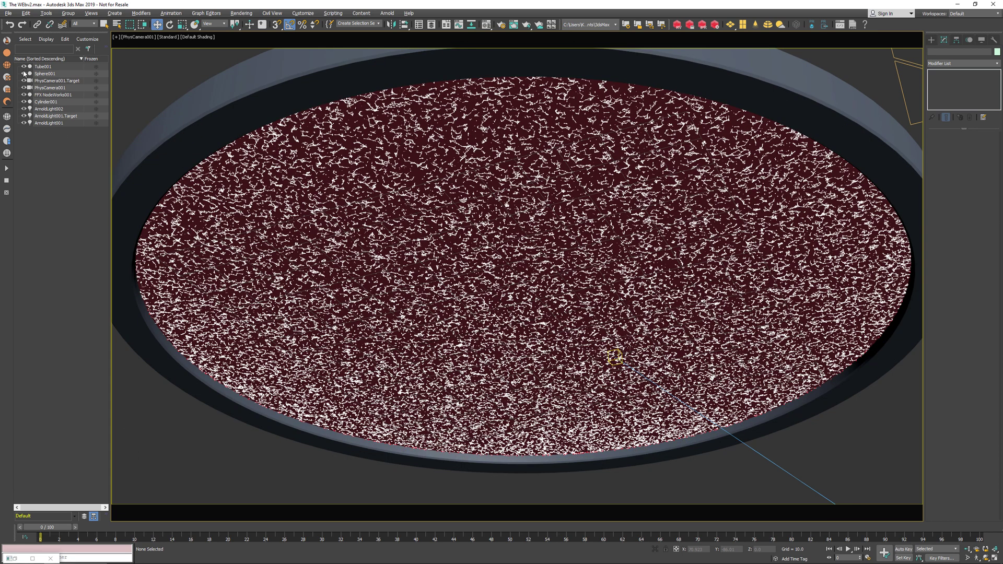
left_click(24, 101)
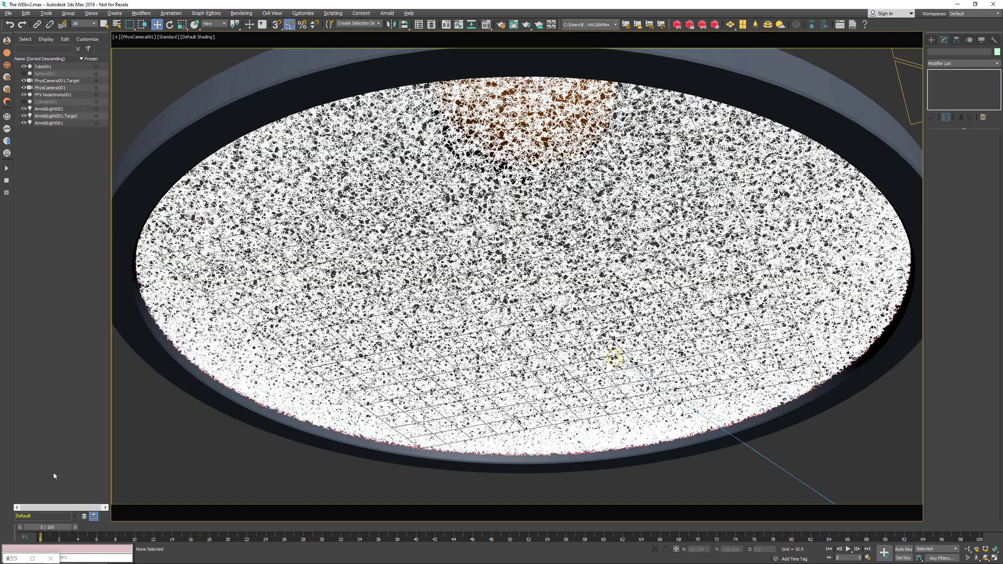
Step: Review the import shape node's Sphere001 entry, sphere group and density, and the settings of its connected physx object node
left_click(18, 559)
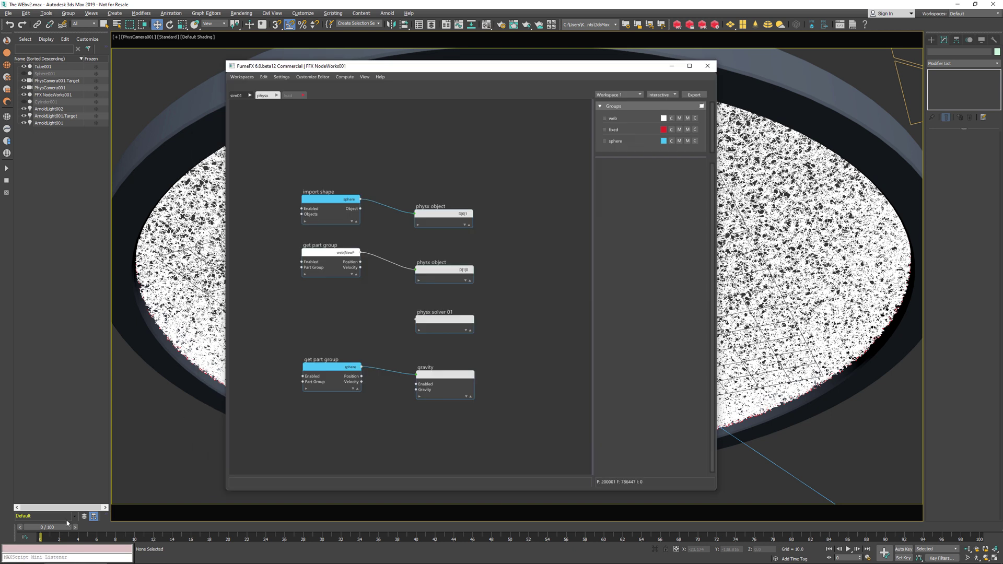
left_click(344, 202)
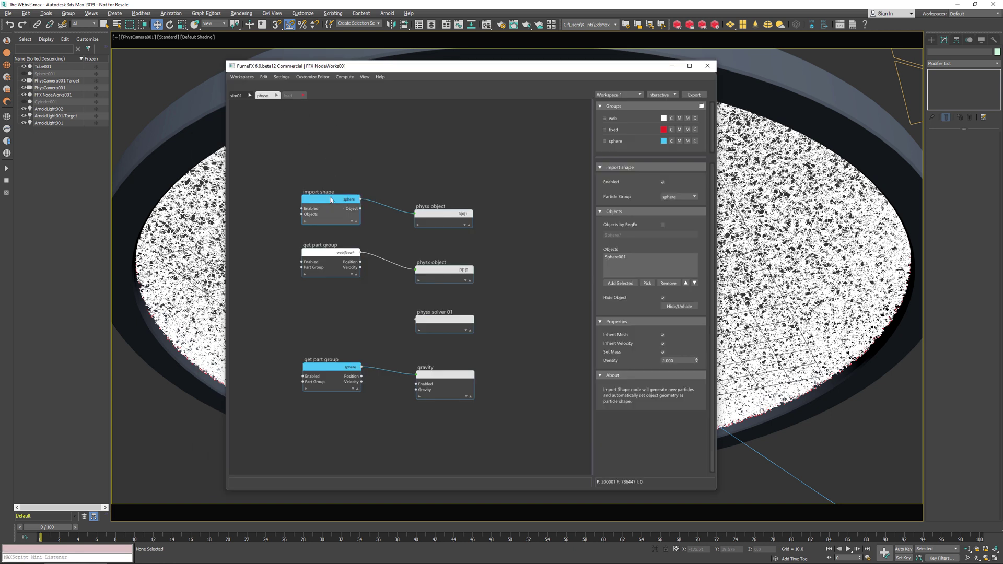
left_click_drag(494, 70, 327, 64)
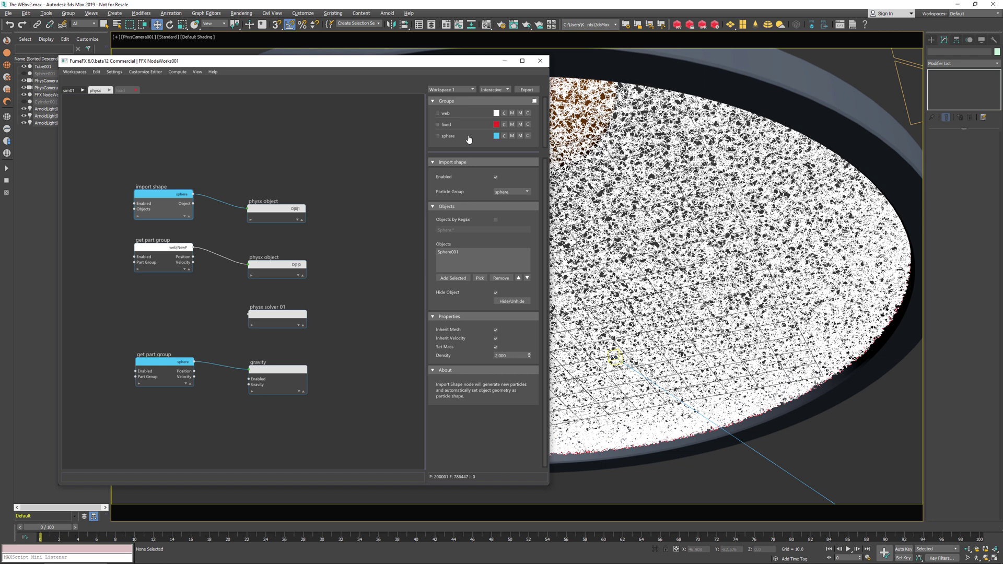
mouse_move(499, 138)
left_click(265, 212)
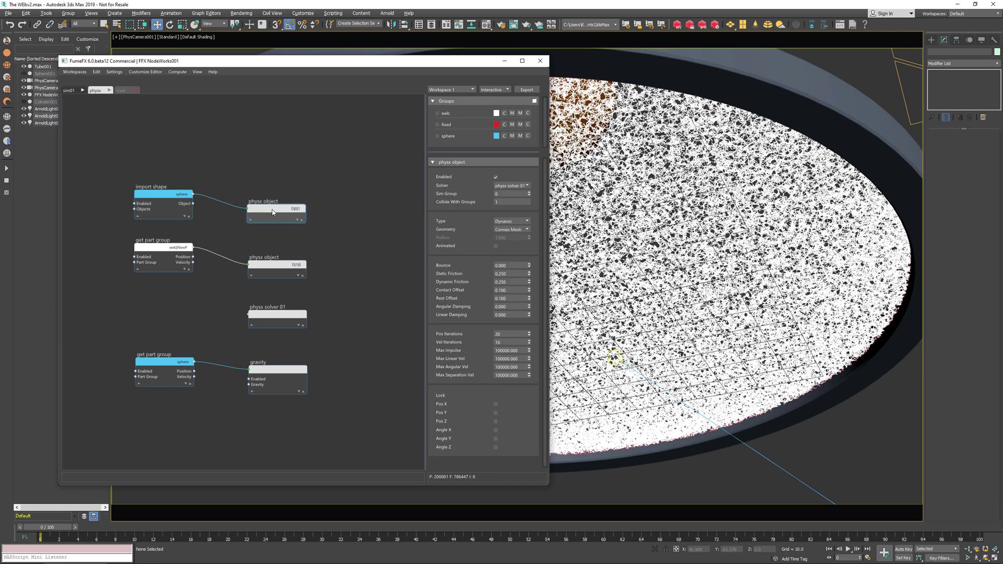
Step: Check the Sim Group, Collide With Groups and Bounce settings of the sphere's physx object node
left_click(518, 194)
left_click(513, 202)
left_click(512, 265)
Step: Inspect the web get part group node and the choices available for its Particle Filter
left_click(153, 253)
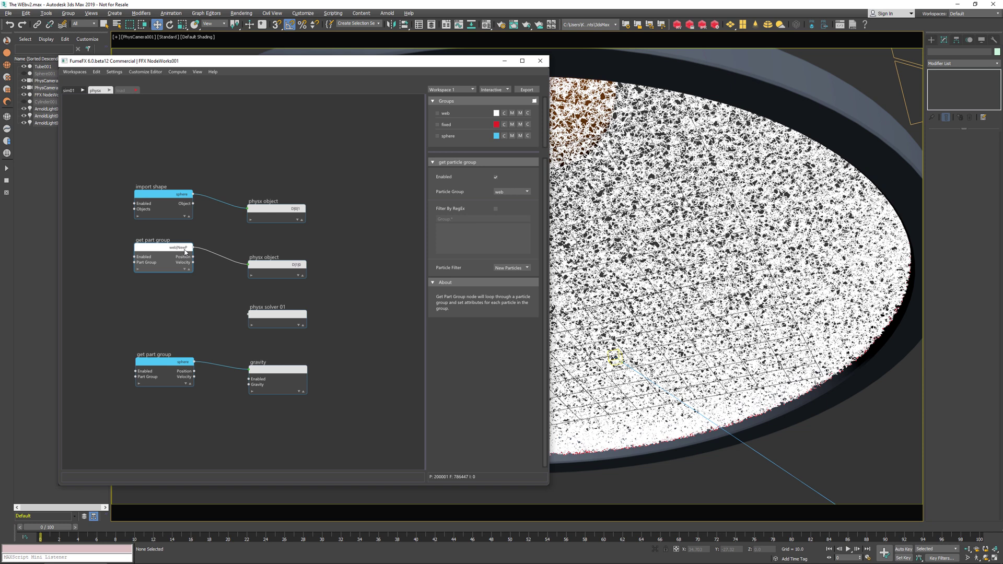
left_click(511, 269)
left_click(507, 285)
Step: Review the web physx object node's Sim Group, Collide With Groups and angle lock settings
left_click(265, 268)
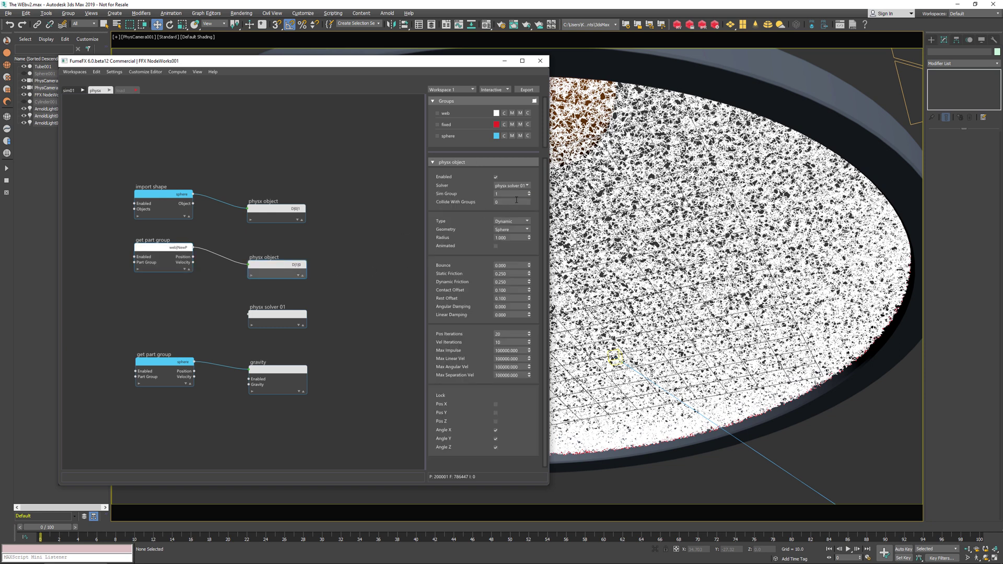
left_click(514, 194)
left_click(512, 202)
key("Return")
left_click(496, 439)
Step: Review the physx solver node, the sphere get part group node and the gravity node's Gravity value
left_click(270, 318)
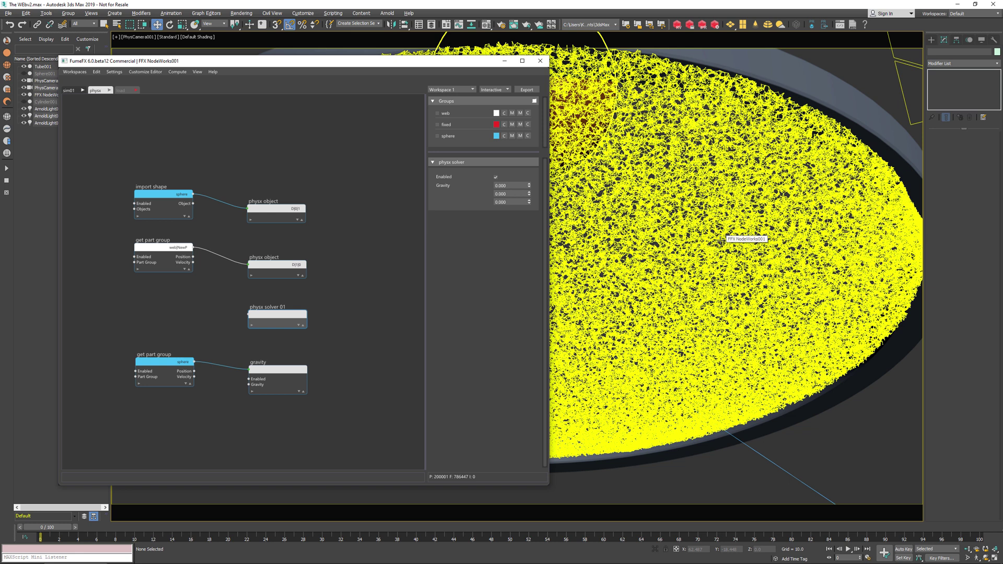
left_click(169, 364)
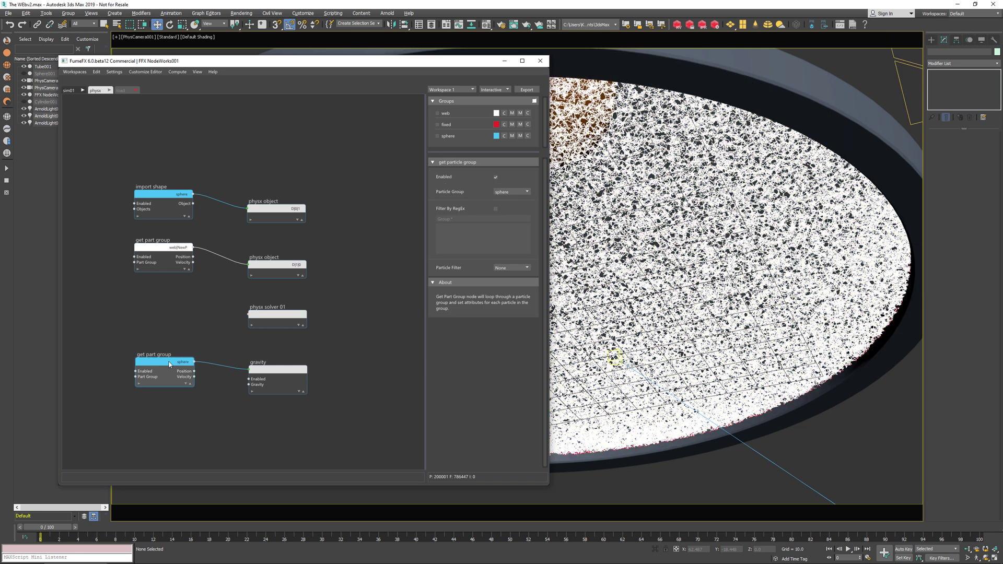
left_click(271, 373)
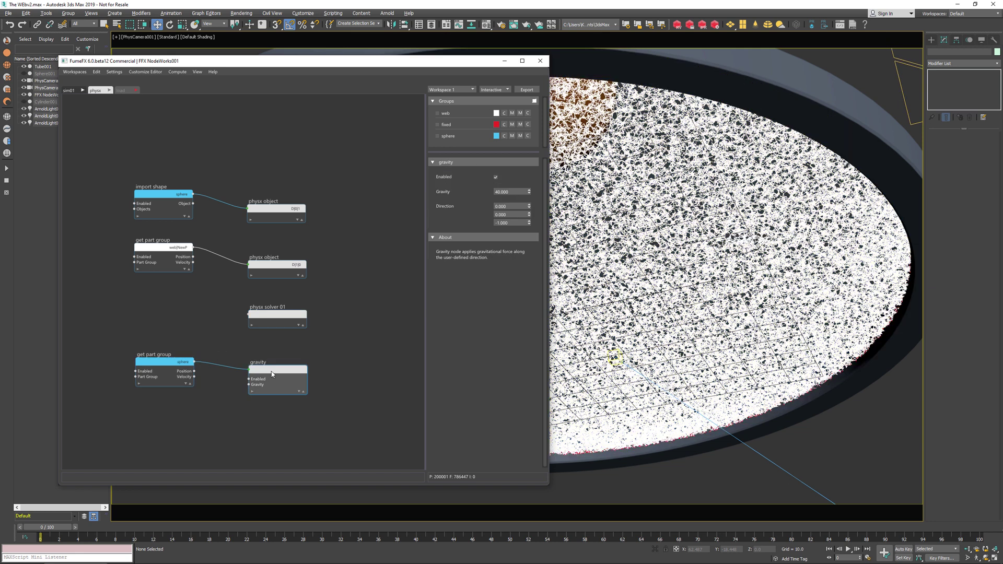
left_click(512, 191)
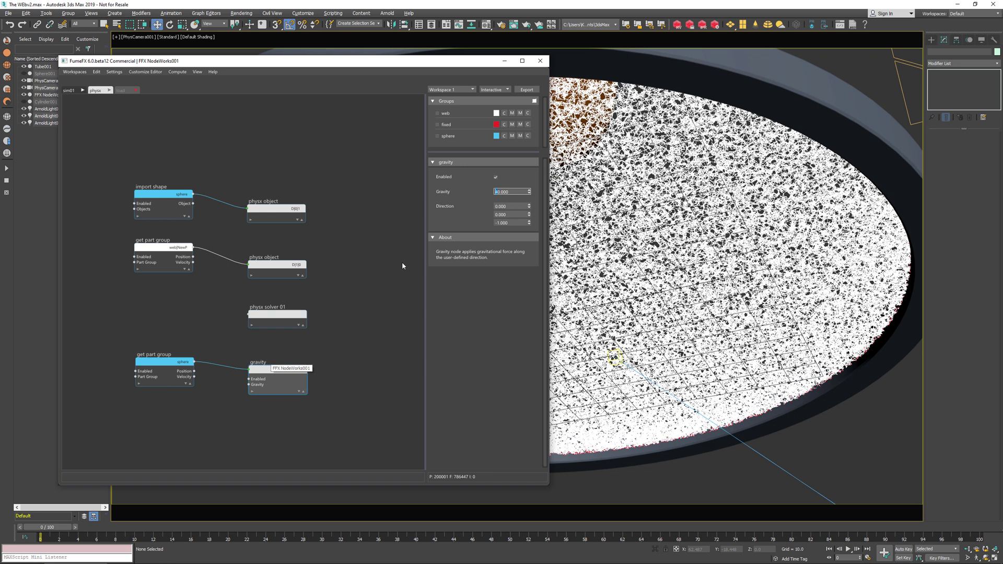
Step: Display the Caching rollout and review its cache path, range and cached attributes
right_click(486, 85)
left_click(495, 118)
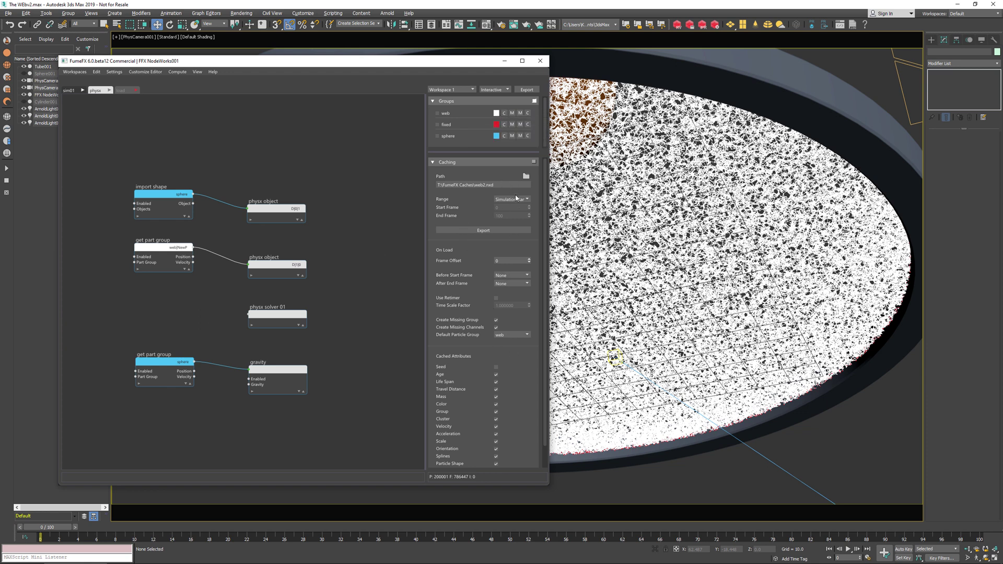
scroll(527, 381, "down", 1)
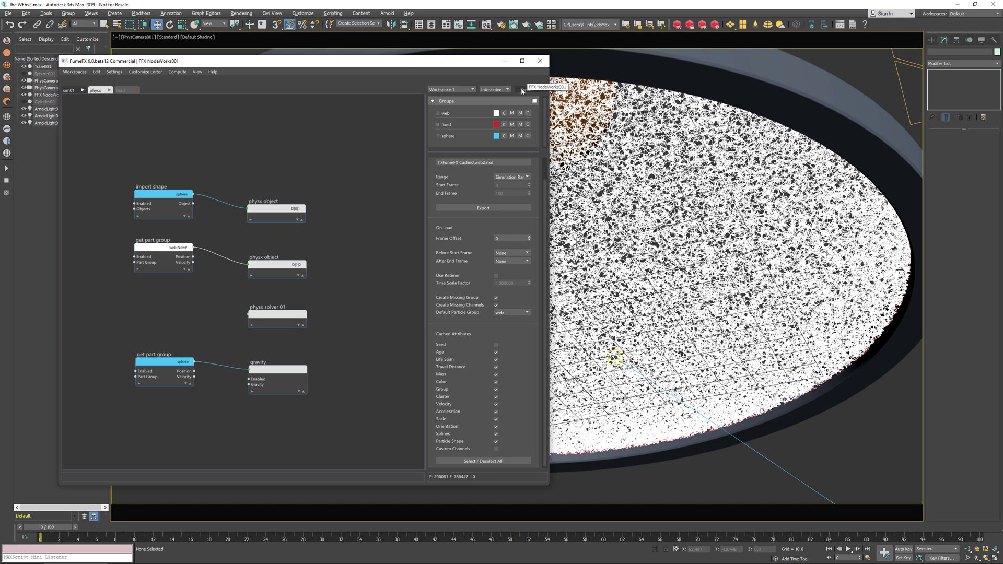
Step: Look through the available execution modes and the workspace list without changing either selection
left_click(505, 91)
left_click(499, 91)
left_click(466, 88)
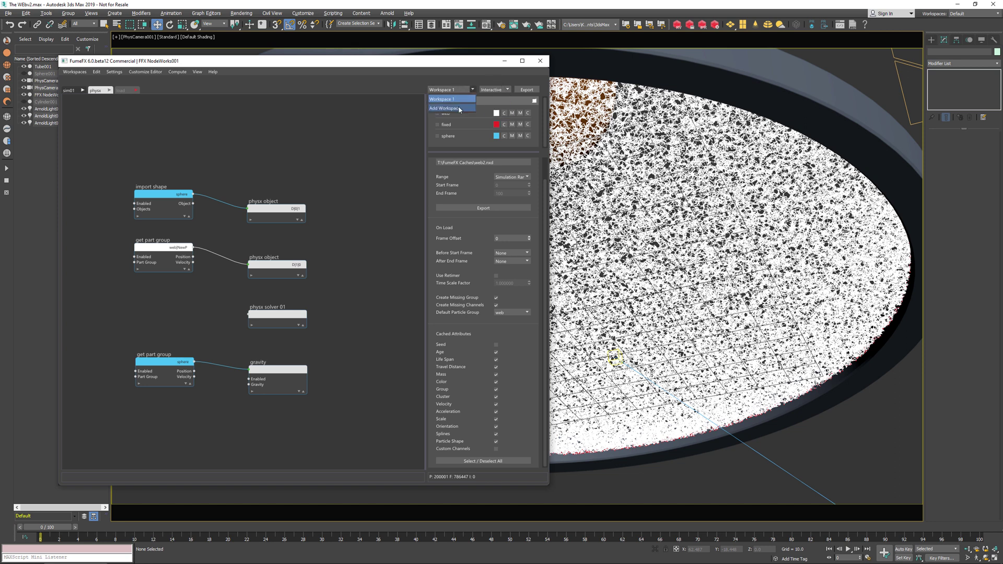
left_click(460, 79)
Step: Open the load graph, check the load particle cache settings, and invert all simulation tab states using the tab state node
left_click(123, 91)
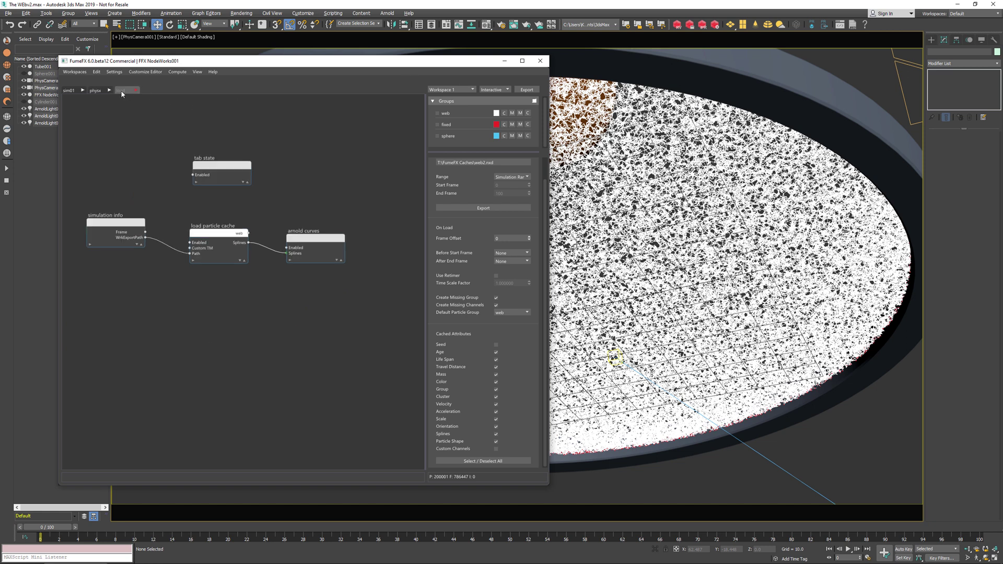
left_click(204, 241)
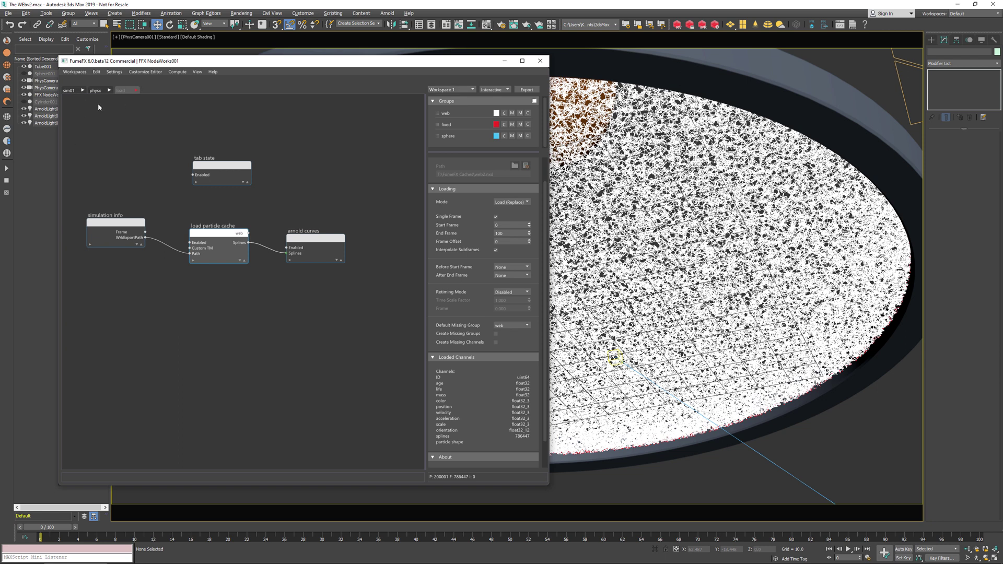
left_click(208, 170)
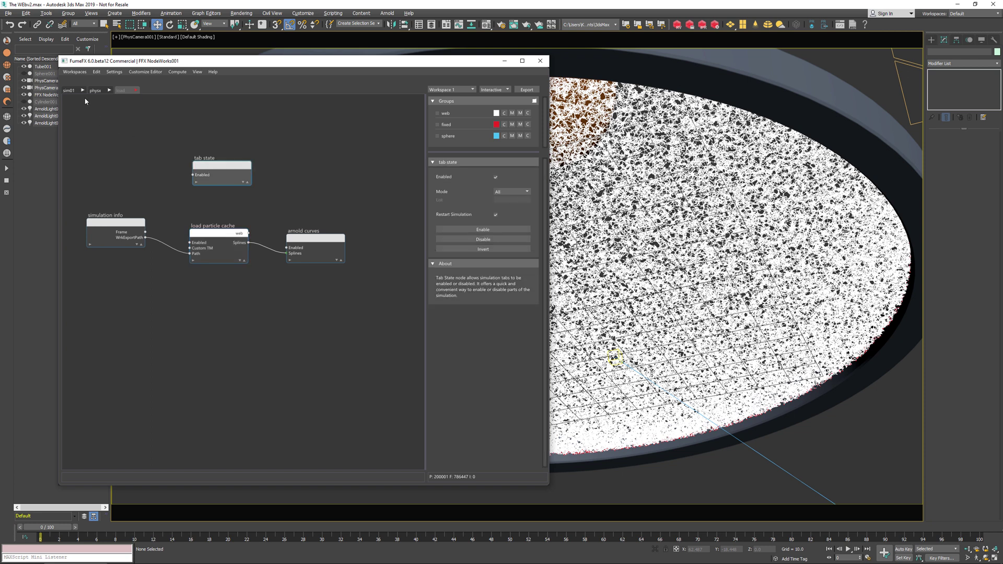
left_click(483, 249)
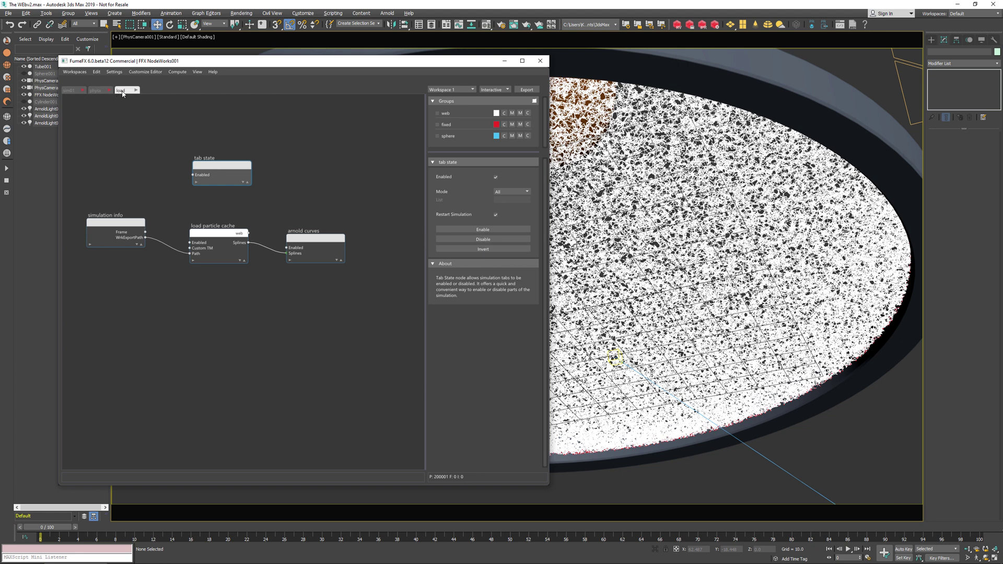
Step: Review how the simulation info node's WrkExportPath feeds the load particle cache Path, comparing it with the cache path in the Caching rollout
left_click(104, 226)
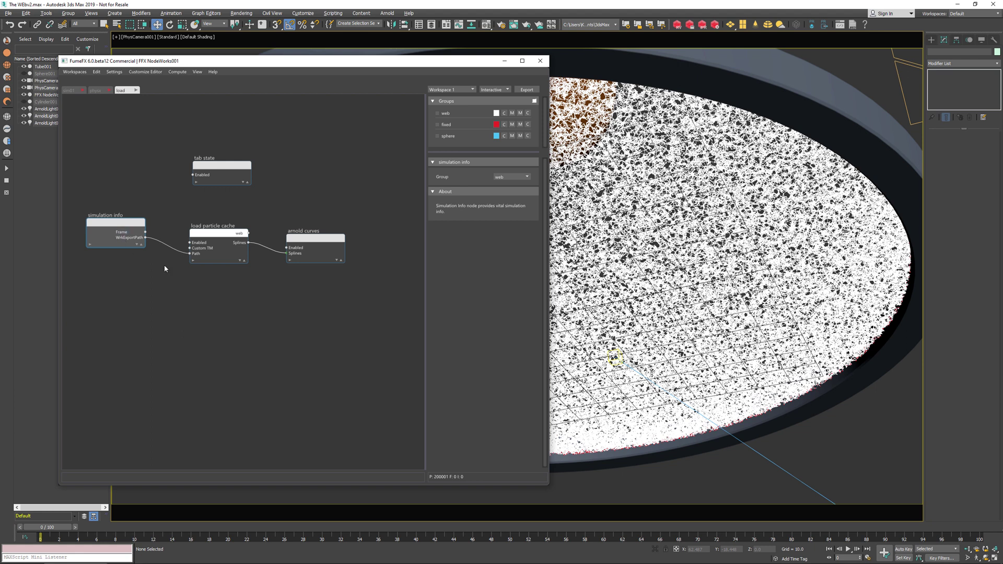
right_click(461, 86)
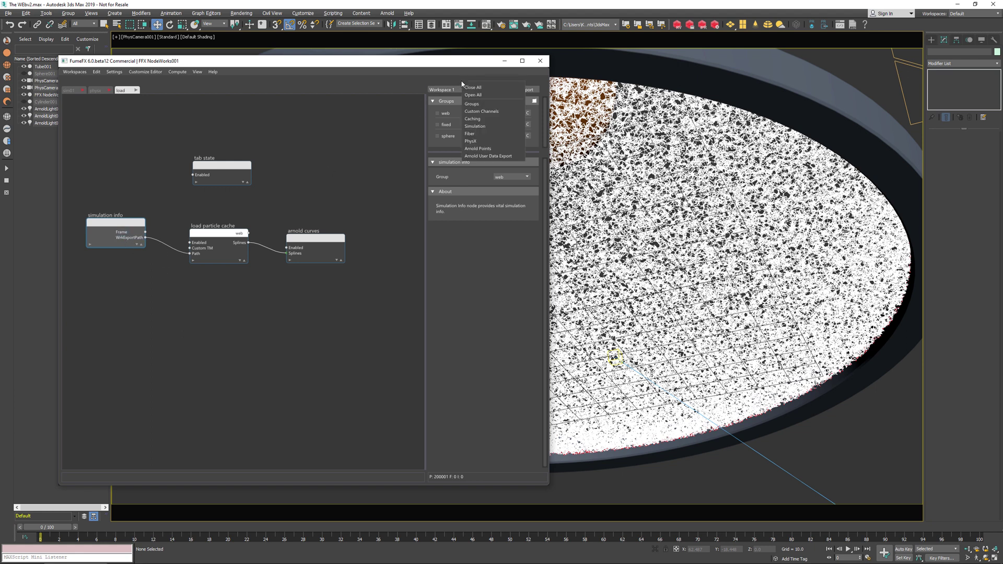
left_click(476, 119)
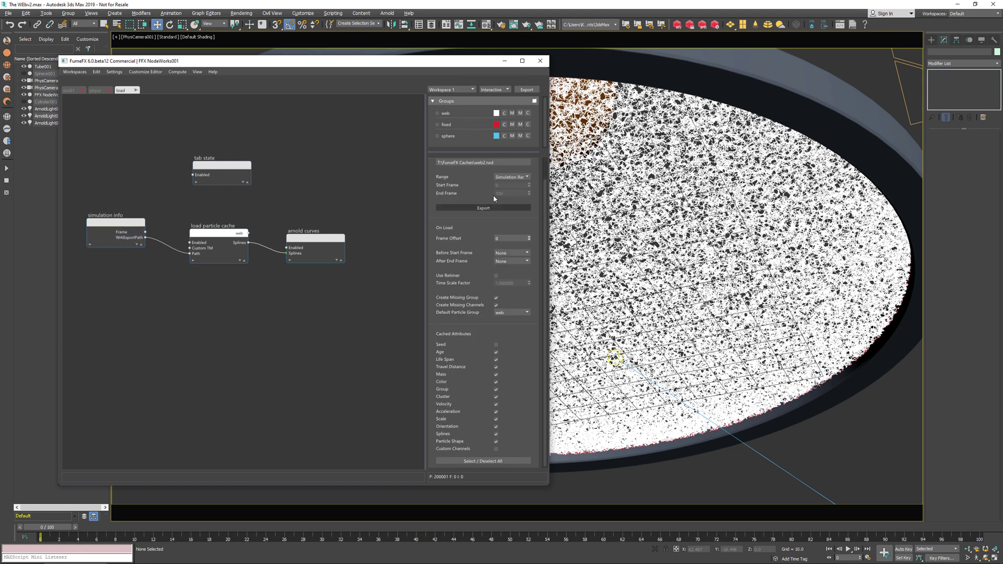
left_click_drag(145, 237, 205, 248)
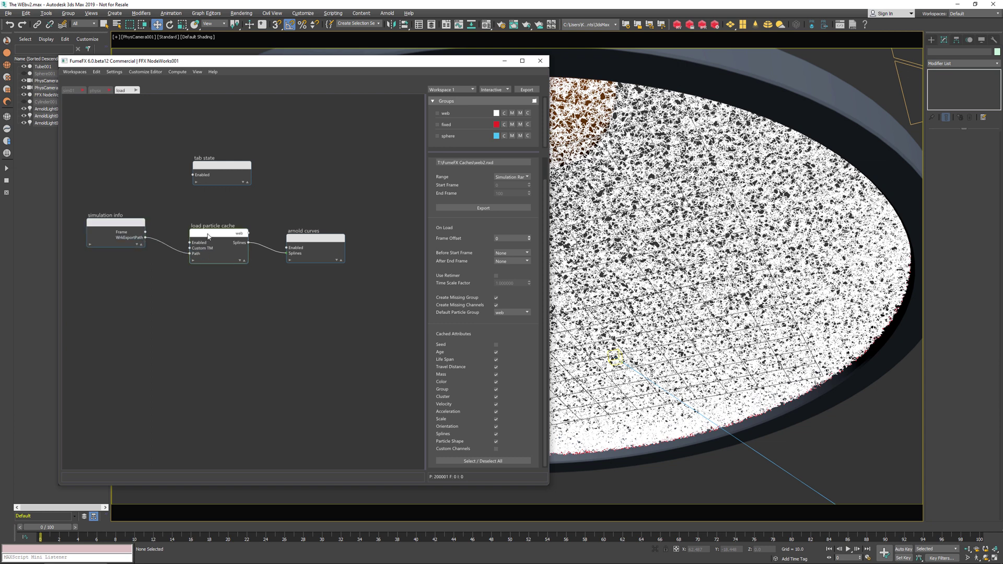
left_click(204, 254)
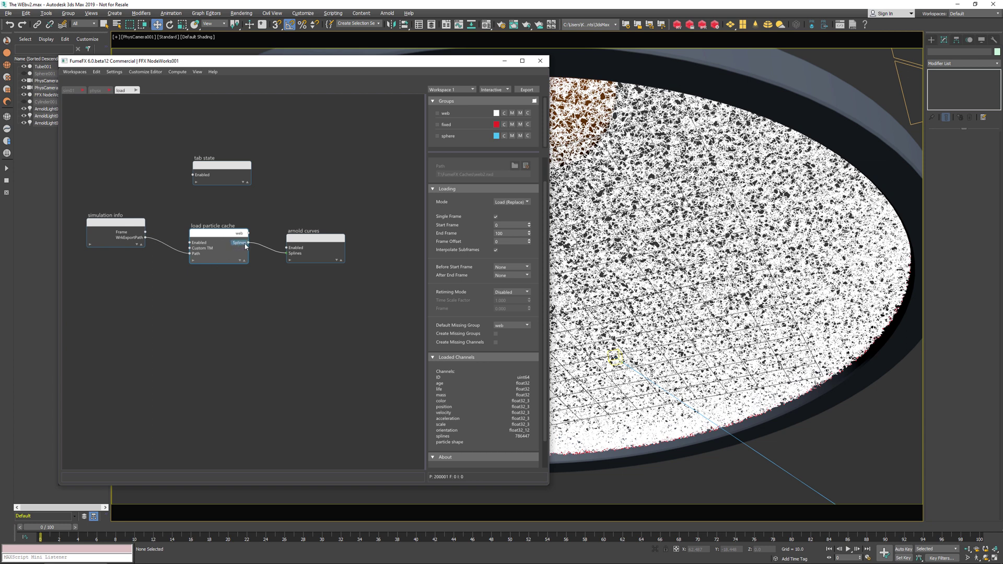
Step: Review the arnold curves node's Render %, Radius Scale, Interpolation and Render Mode options
left_click(310, 244)
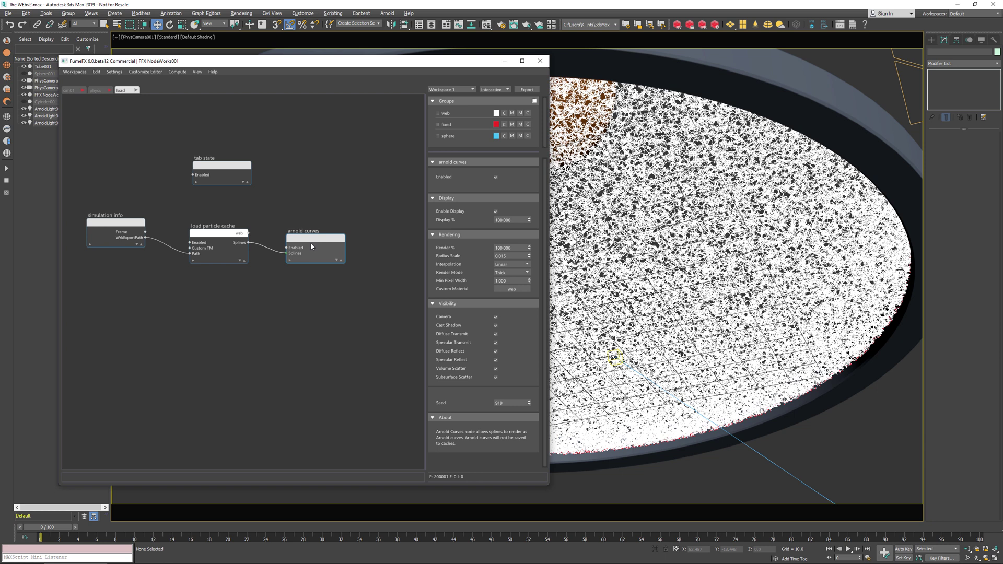
double_click(523, 247)
left_click(509, 255)
left_click(528, 264)
left_click(536, 270)
left_click(528, 273)
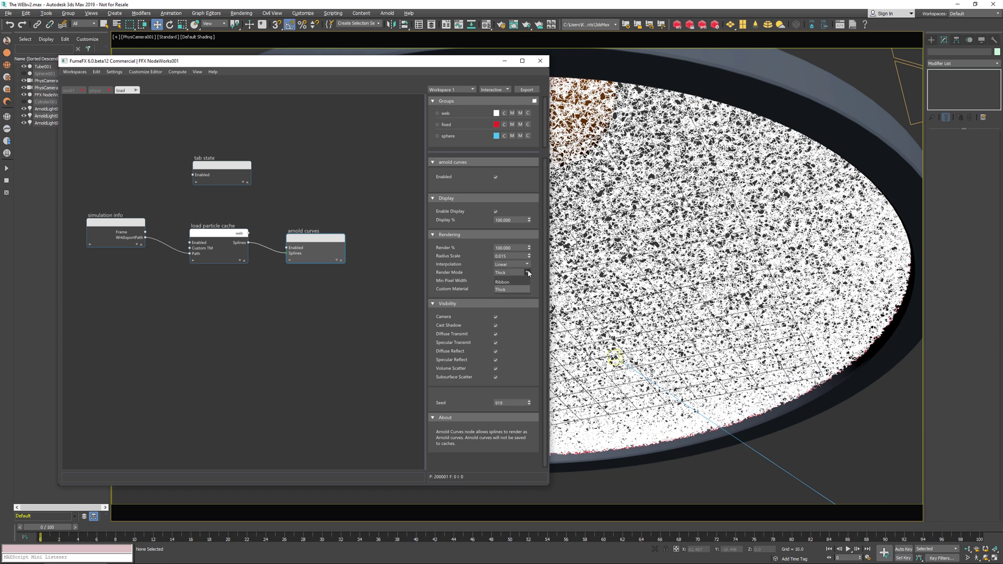
left_click(526, 276)
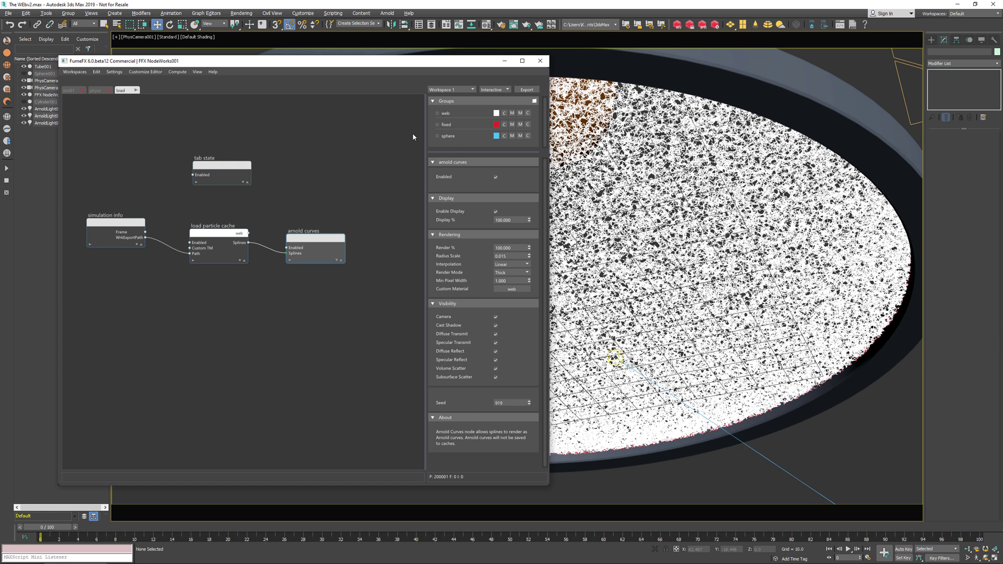
Step: Close the node editor and go to frame 35 to view the cached web stretched by the sphere
left_click(540, 61)
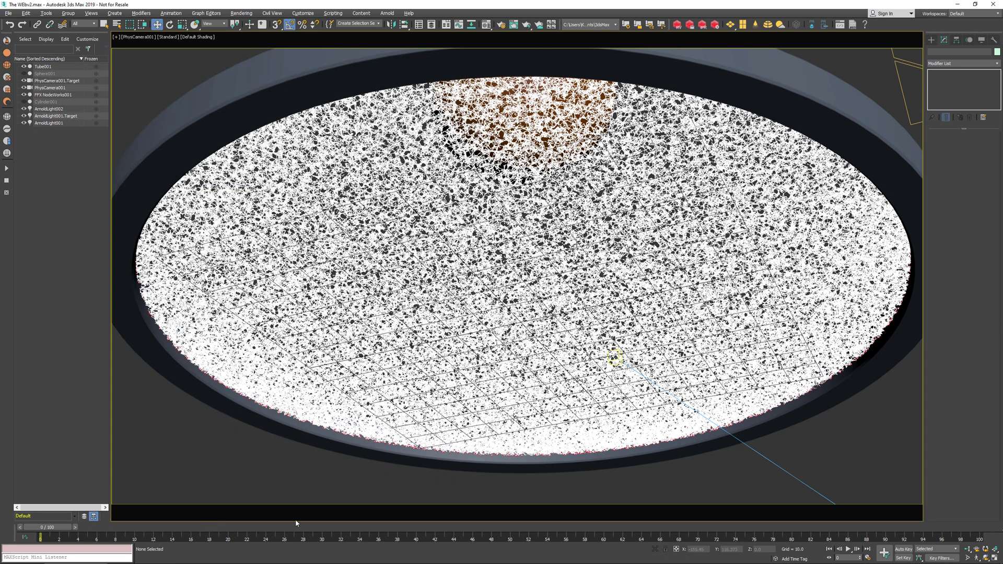
left_click(366, 528)
left_click(381, 527)
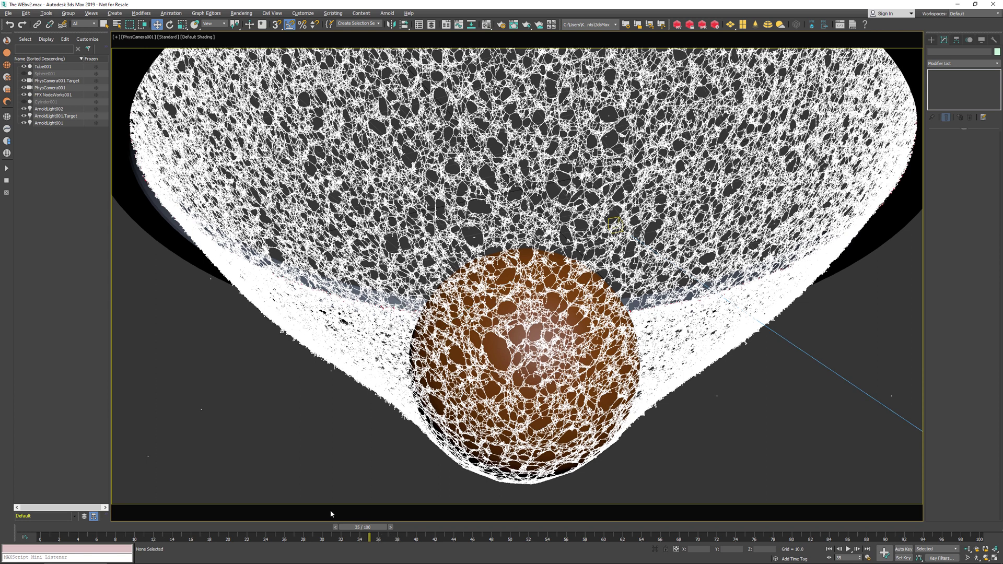
Step: Reopen the node editor of FFX NodeWorks001 and review the load particle cache node's loading settings
left_click(52, 95)
left_click(961, 153)
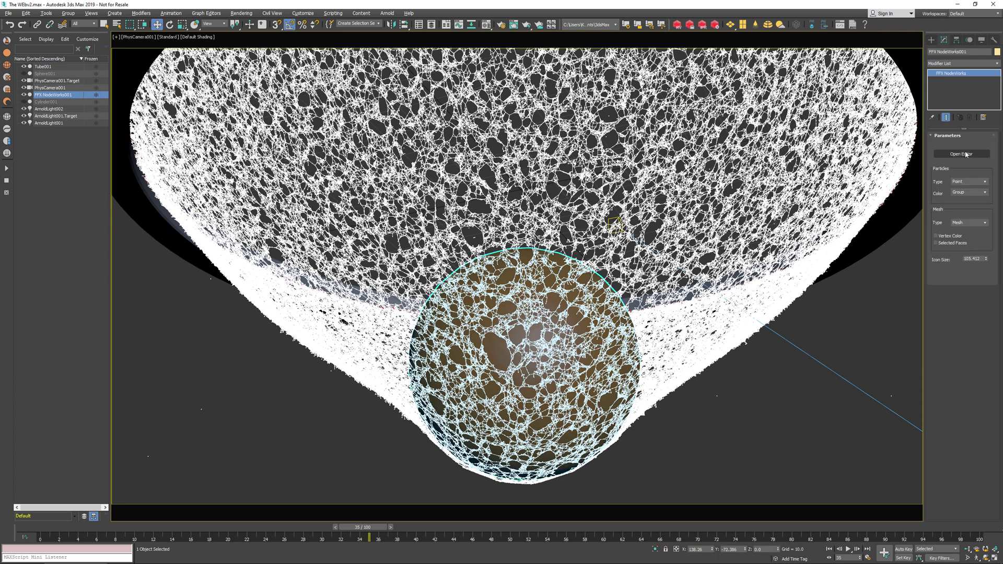
left_click(202, 236)
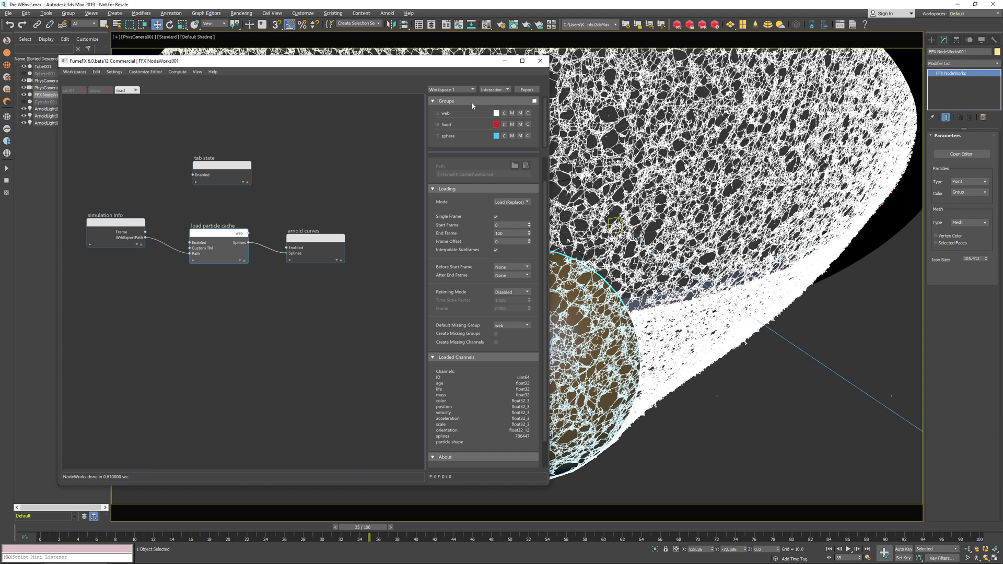
left_click(199, 127)
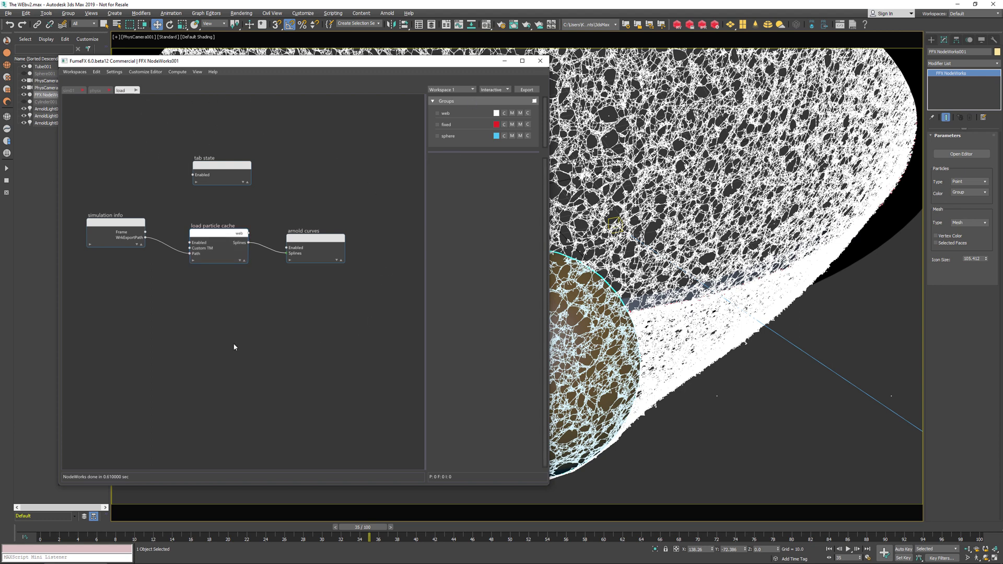
left_click(212, 236)
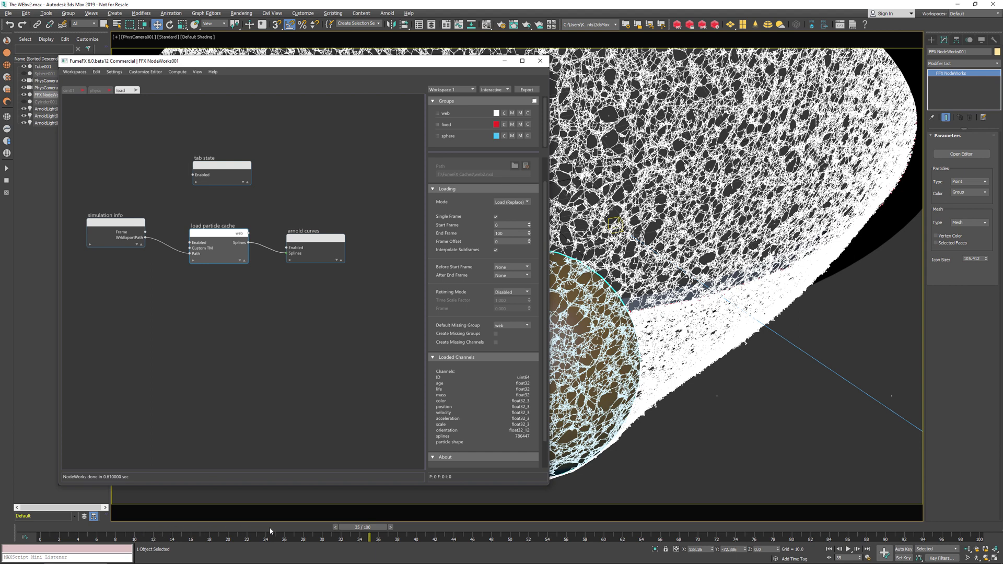
Step: Close the node editor, clear the object selection and view the cached web around frames 34 and 35
left_click_drag(384, 531, 375, 531)
left_click(541, 61)
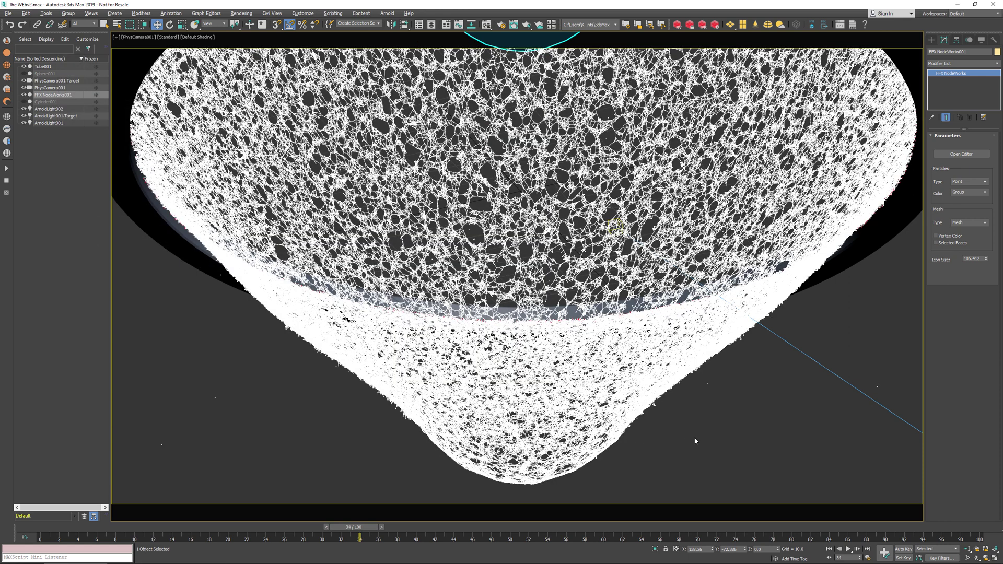
left_click(372, 489)
left_click(383, 529)
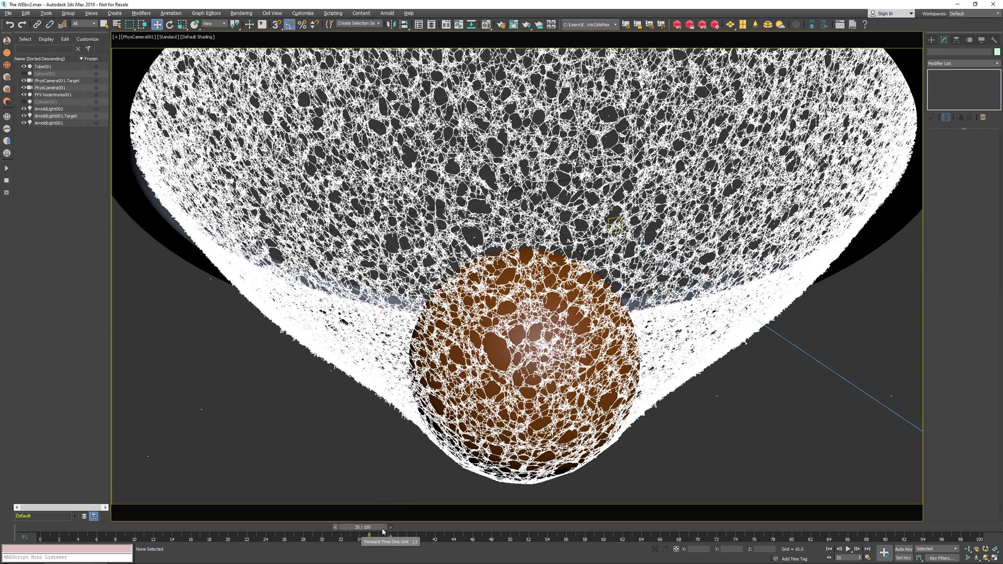
Step: Advance the cached animation one frame at a time from frame 35 to frame 56 to examine the web tearing
left_click(390, 528)
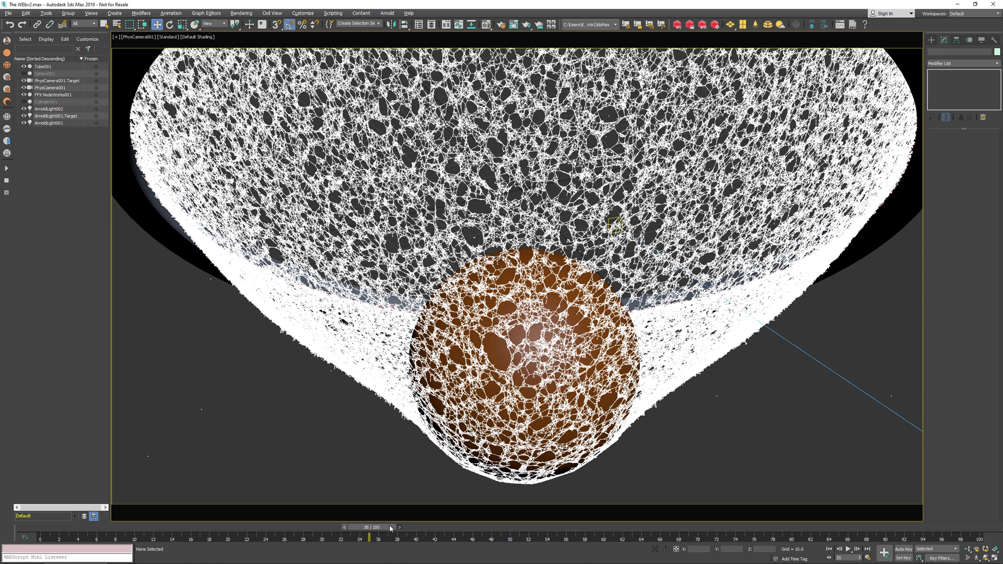
left_click(399, 528)
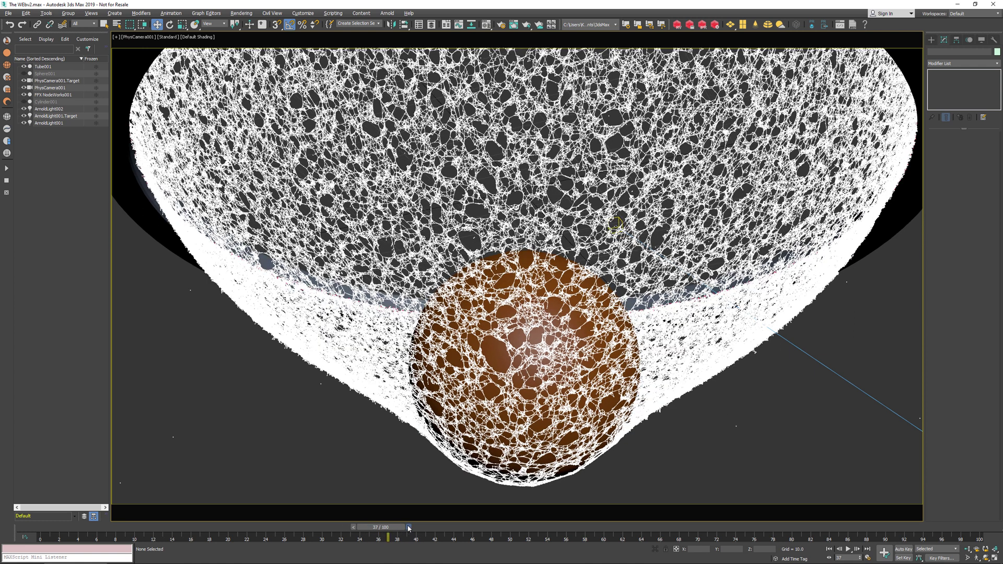
left_click(409, 527)
left_click(427, 528)
left_click(435, 528)
left_click(444, 528)
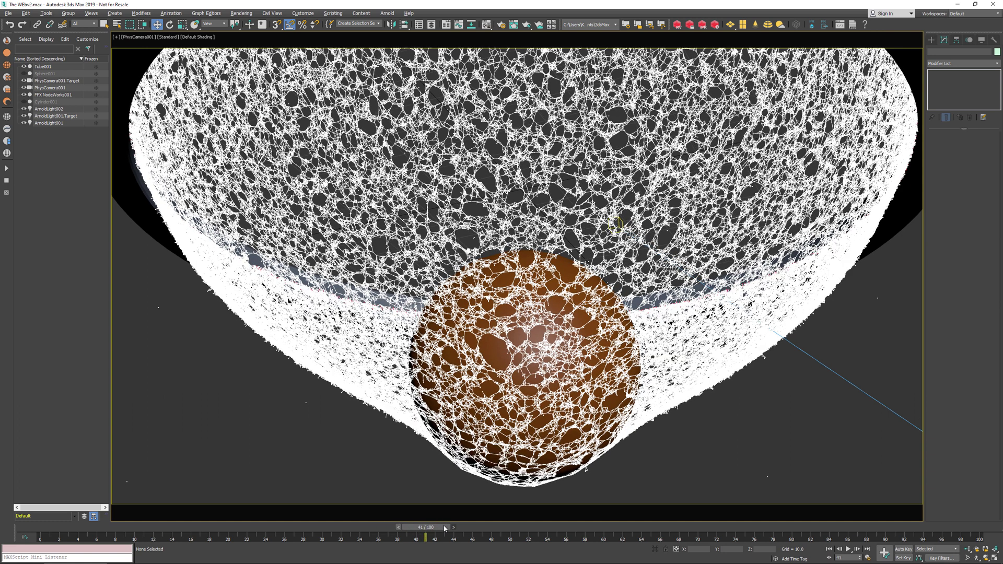
left_click(453, 528)
left_click(463, 527)
left_click(472, 527)
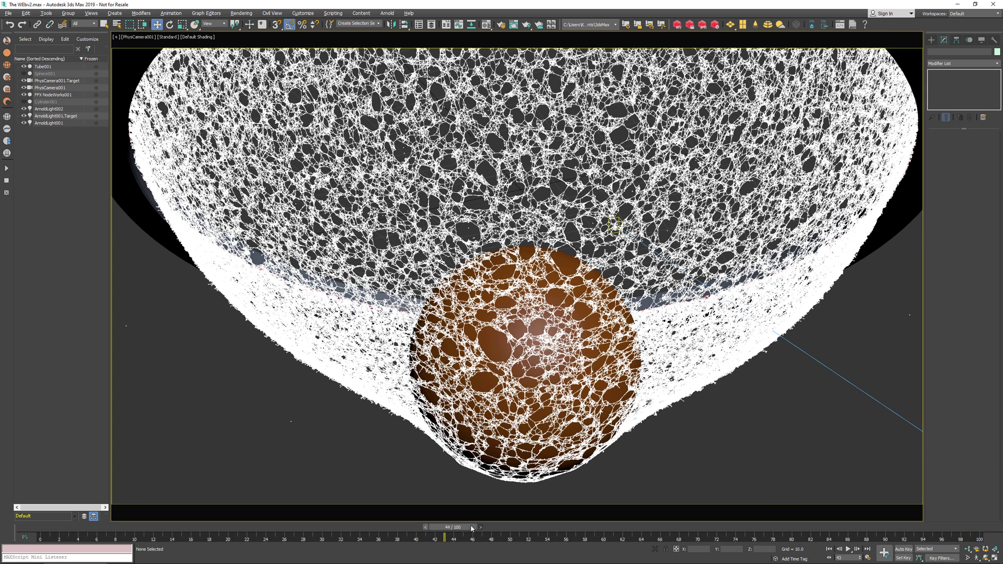
left_click(481, 528)
left_click(490, 528)
left_click(498, 528)
left_click(507, 527)
left_click(517, 528)
left_click(525, 527)
left_click(534, 528)
left_click(543, 528)
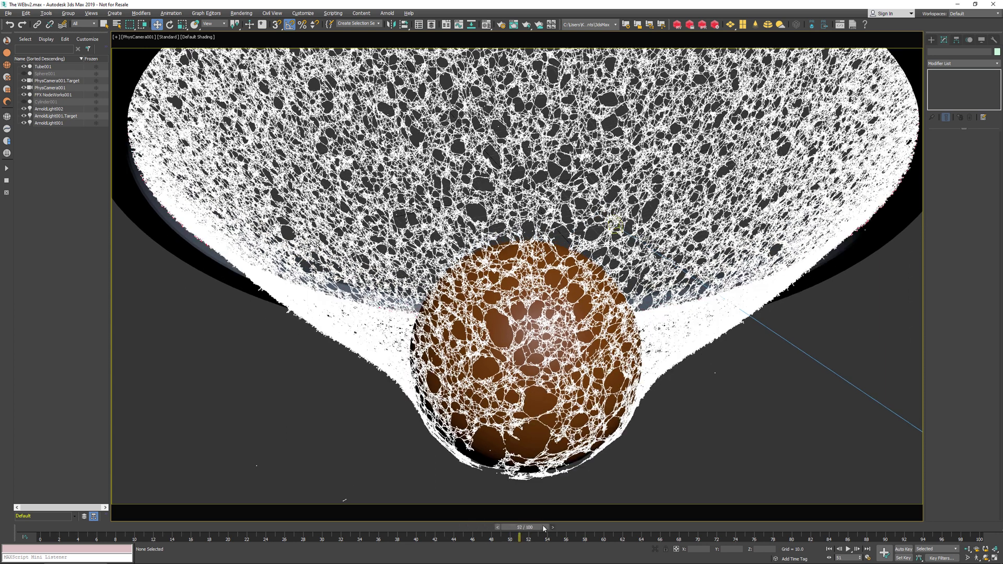
left_click(552, 528)
left_click(560, 528)
left_click(569, 527)
left_click(579, 527)
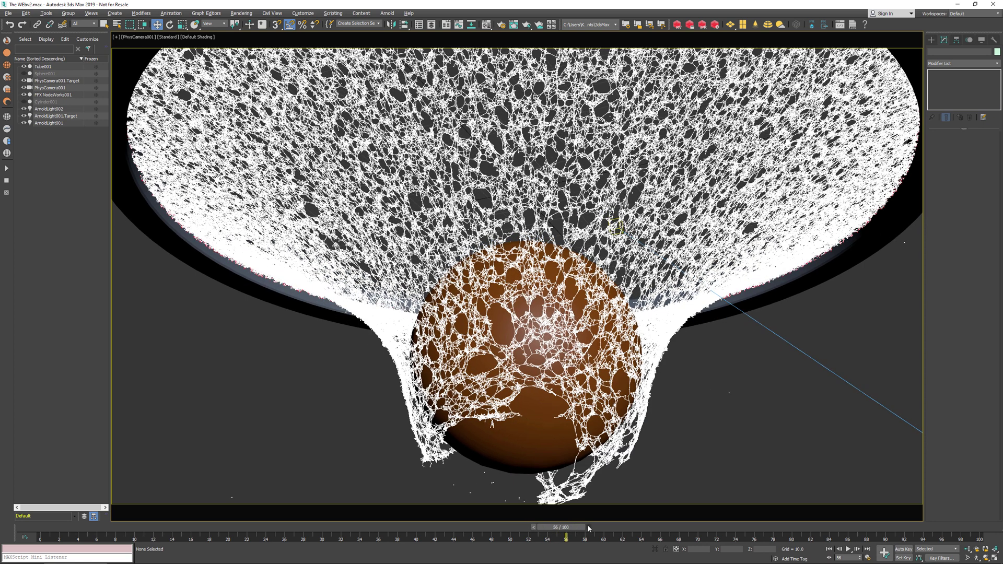
Step: Advance the cached animation one frame at a time from frame 56 to frame 71 to examine the torn web strands
left_click(588, 527)
left_click(598, 528)
left_click(606, 527)
left_click(615, 526)
left_click(624, 526)
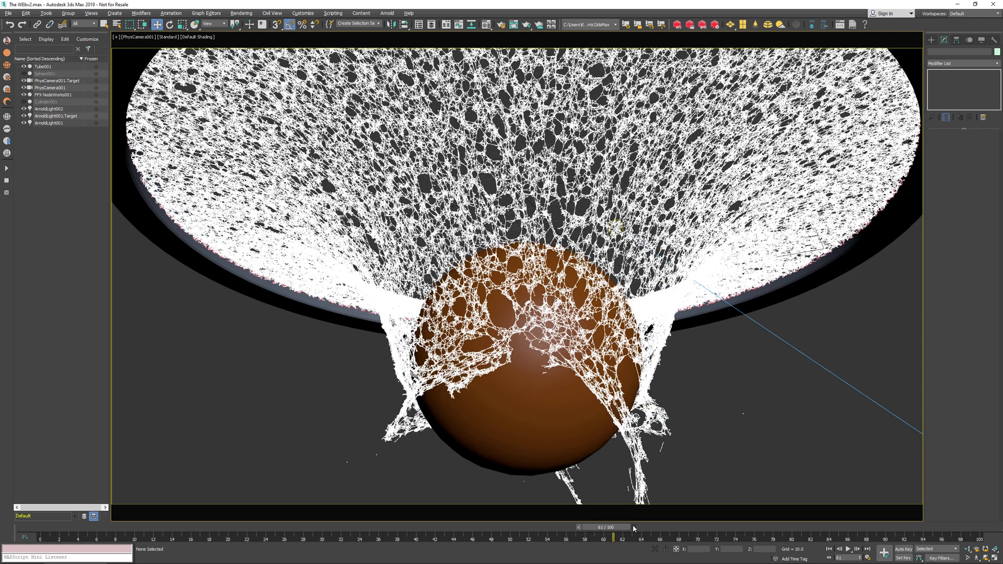
left_click(632, 526)
left_click(642, 527)
left_click(650, 527)
left_click(661, 528)
left_click(670, 528)
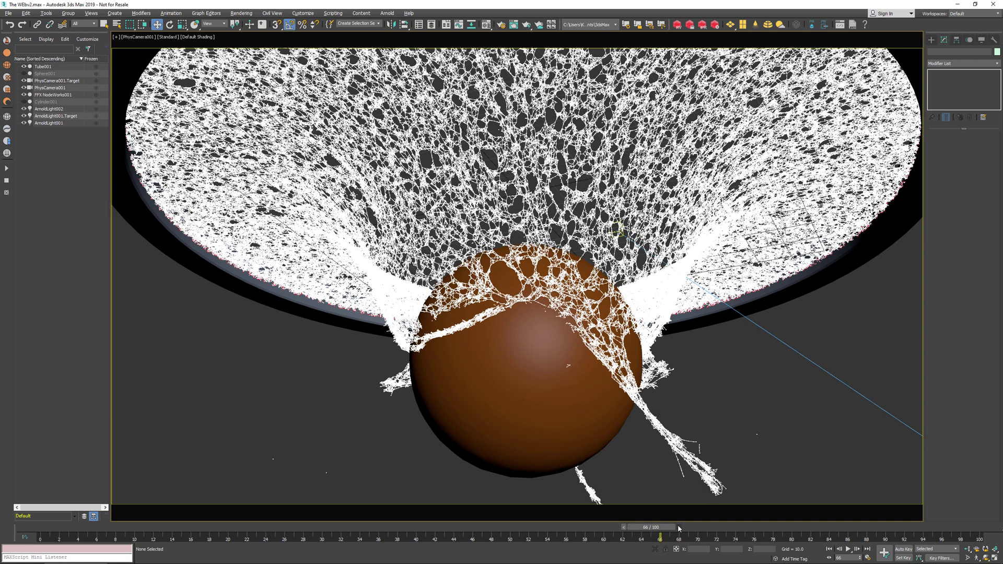
left_click(678, 525)
left_click(687, 525)
left_click(697, 526)
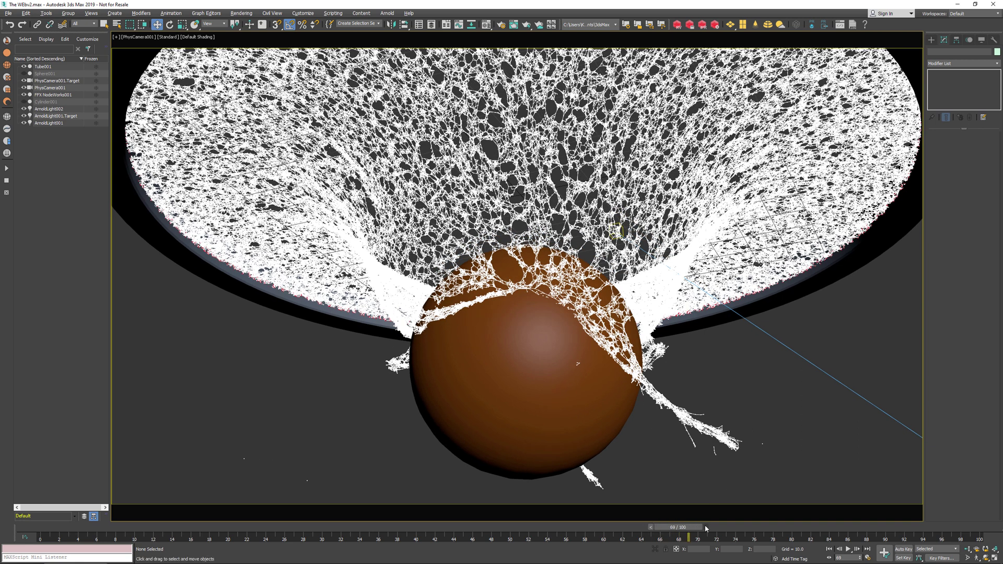
left_click(705, 525)
left_click(713, 525)
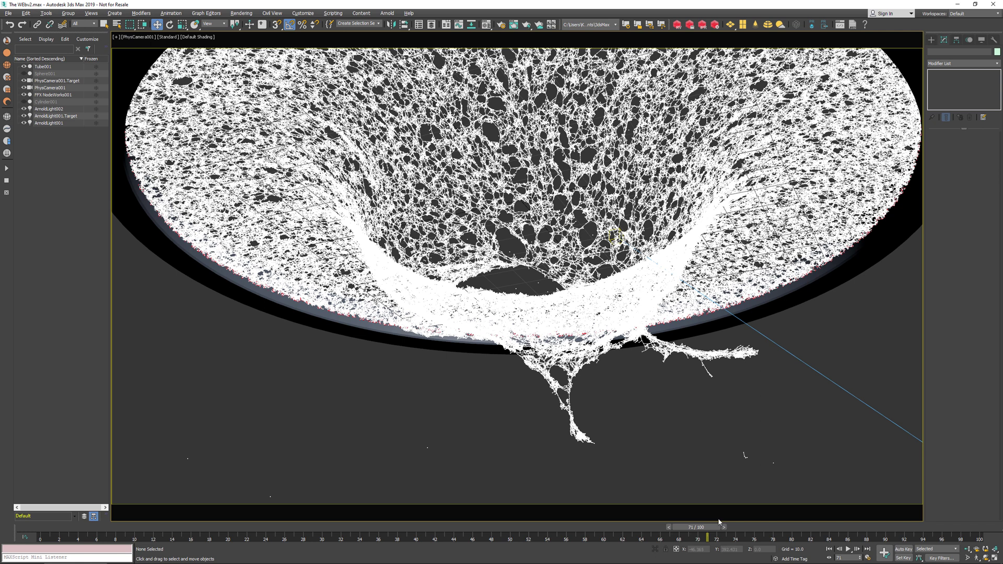
Step: Switch to the Front view and show the whole scene with the torn web, both Arnold lights and the physical camera
key("f")
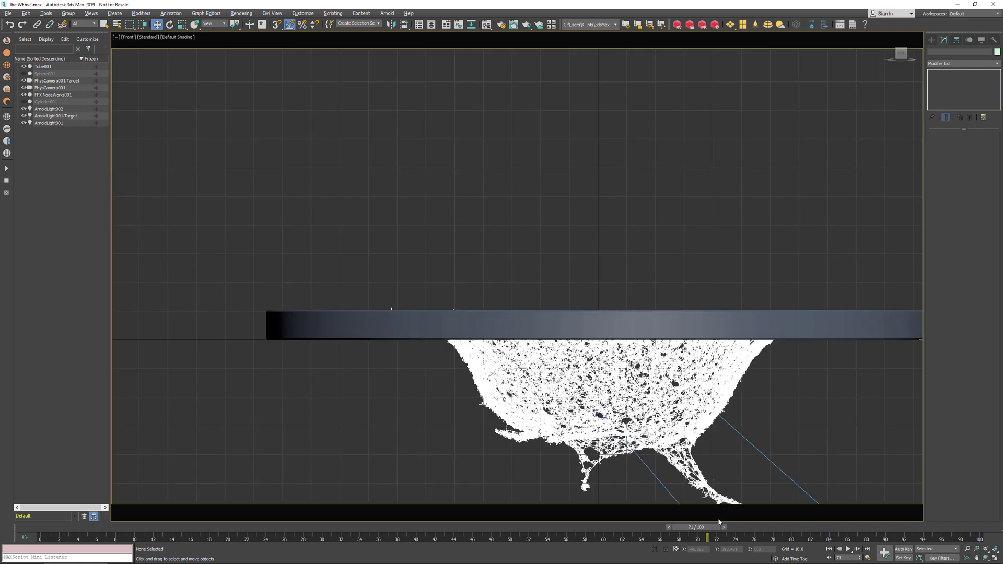
scroll(771, 424, "down", 2)
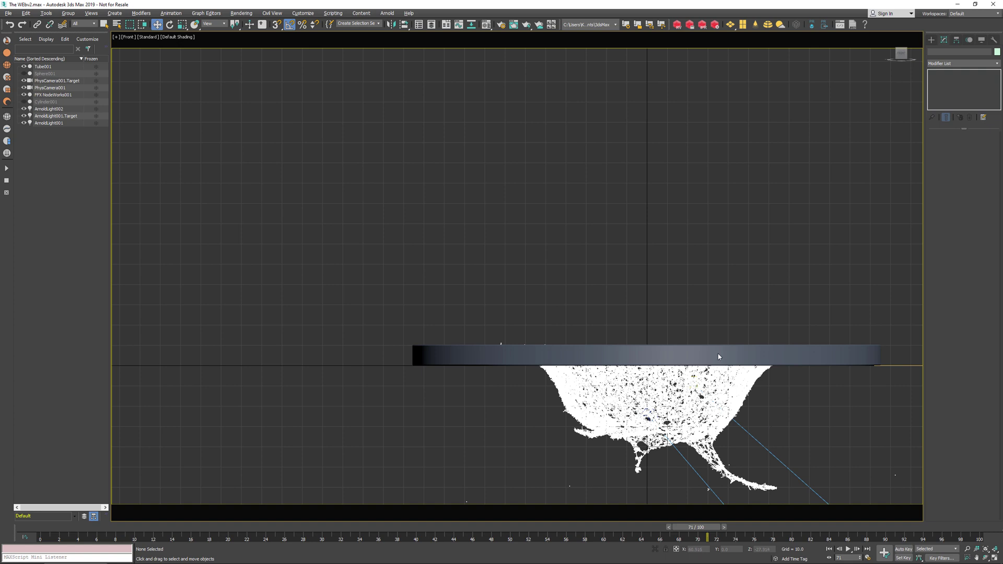
middle_click_drag(593, 188, 540, 190)
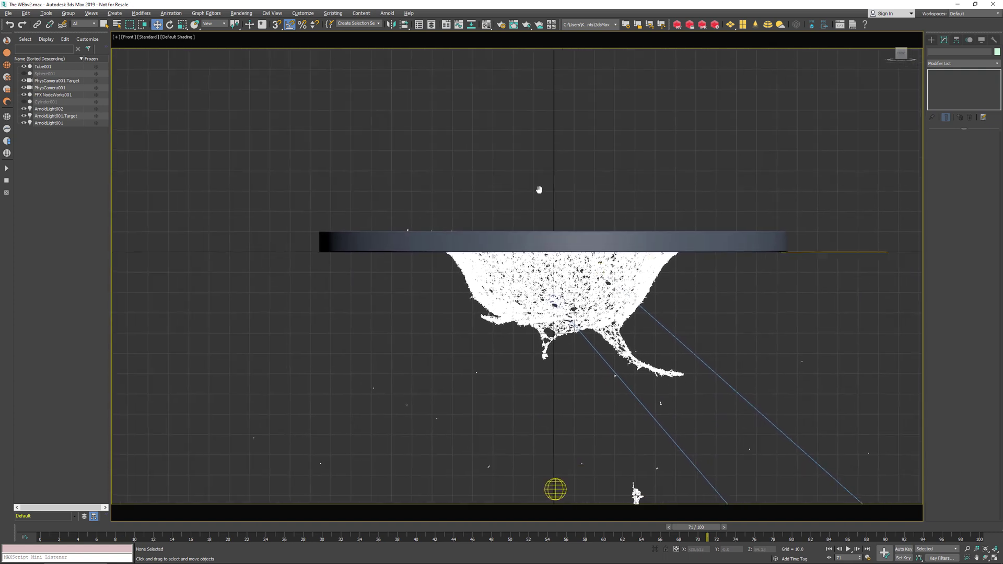
scroll(750, 389, "down", 1)
scroll(750, 390, "down", 1)
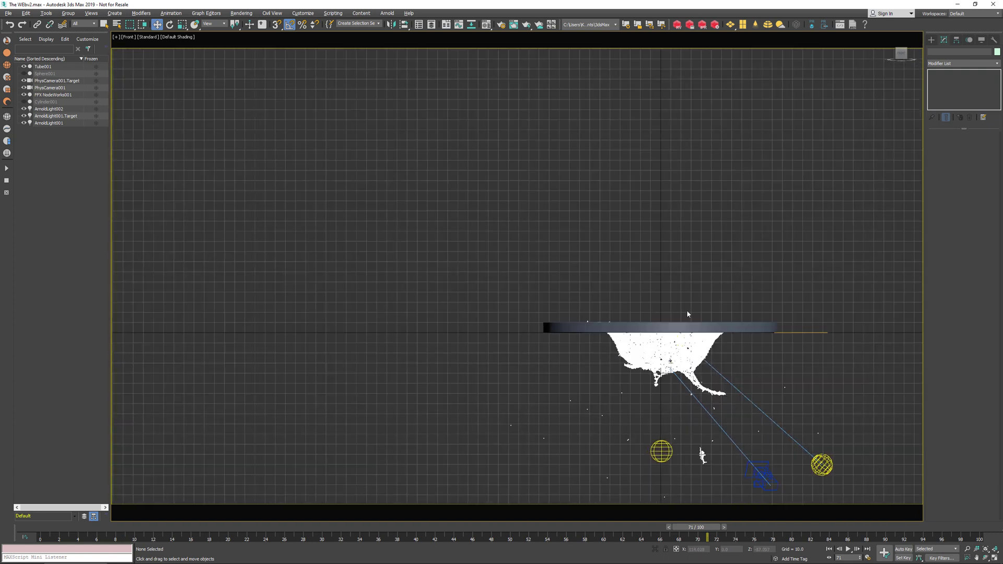
Step: Review the settings of the spot light, the point light and the physical camera, and return to the camera view at frame 0
left_click(824, 467)
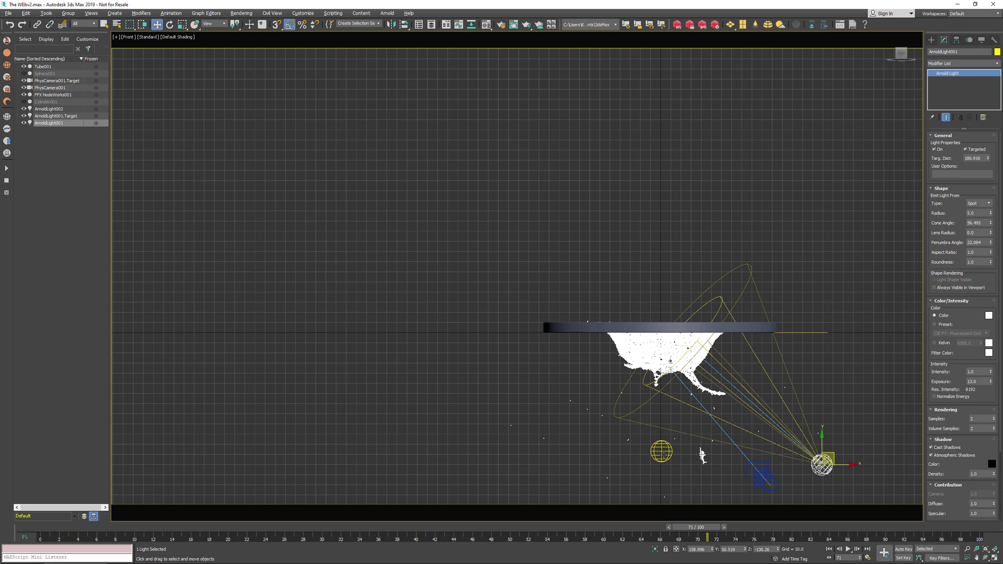
left_click(661, 451)
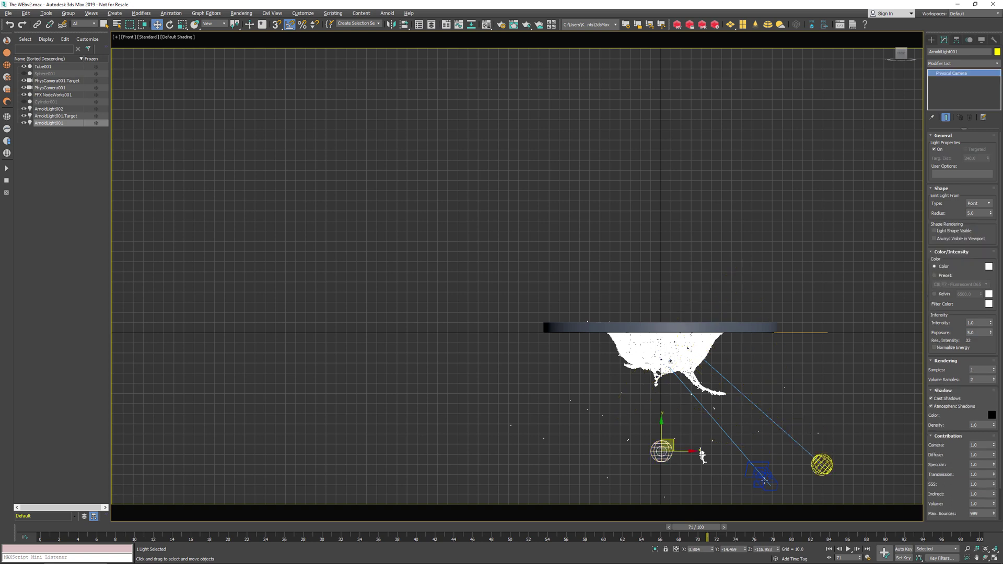
left_click(764, 480)
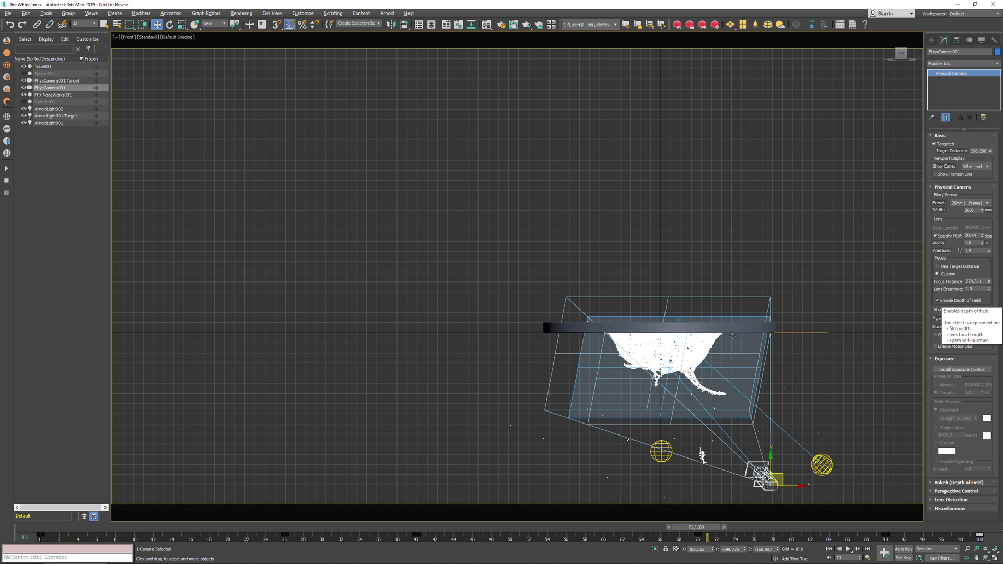
key("c")
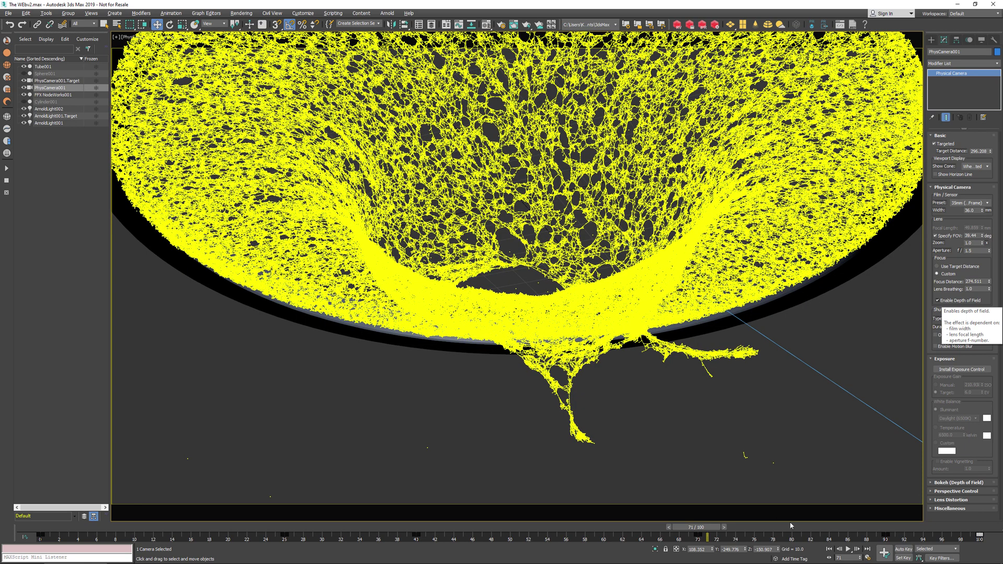
key("Home")
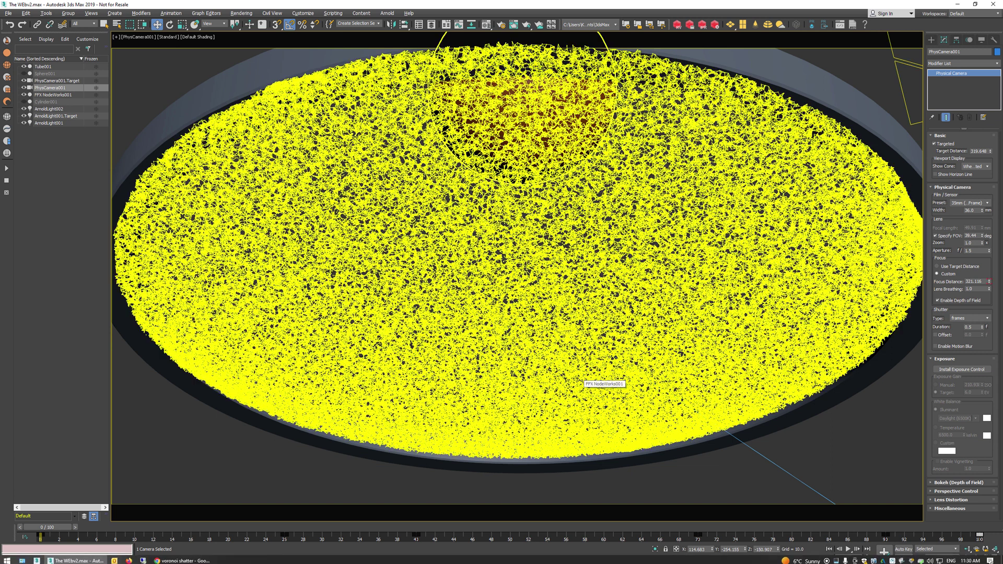
Step: Switch to the browser and open the arnold curves page under Splines in the FumeFX max documentation
left_click(182, 559)
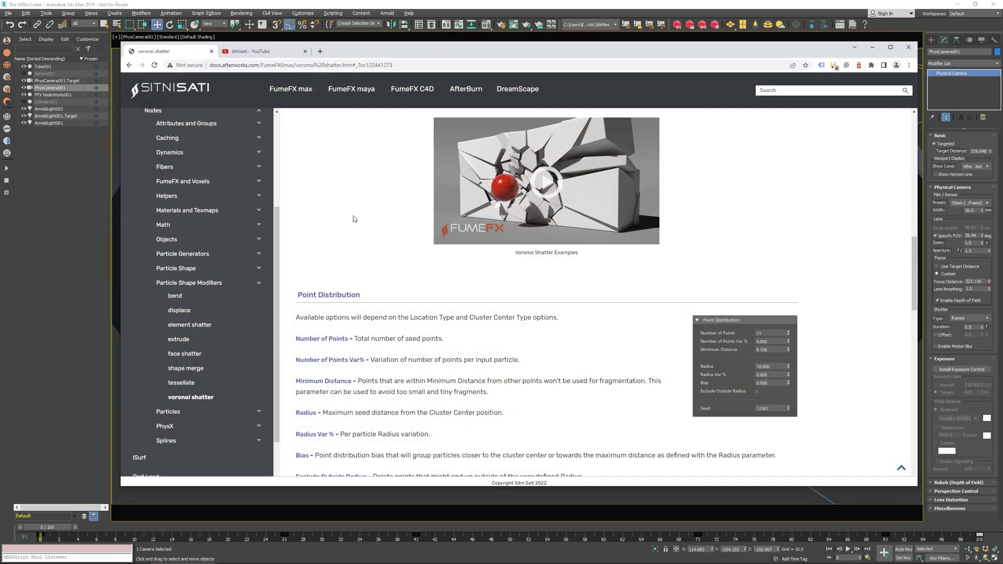
scroll(345, 227, "up", 3)
scroll(345, 227, "down", 4)
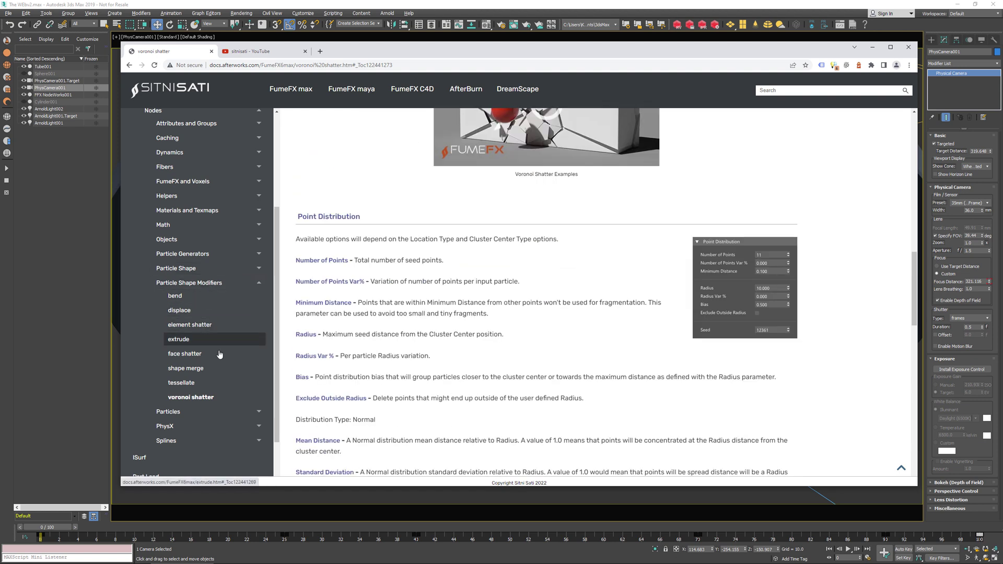
left_click(258, 443)
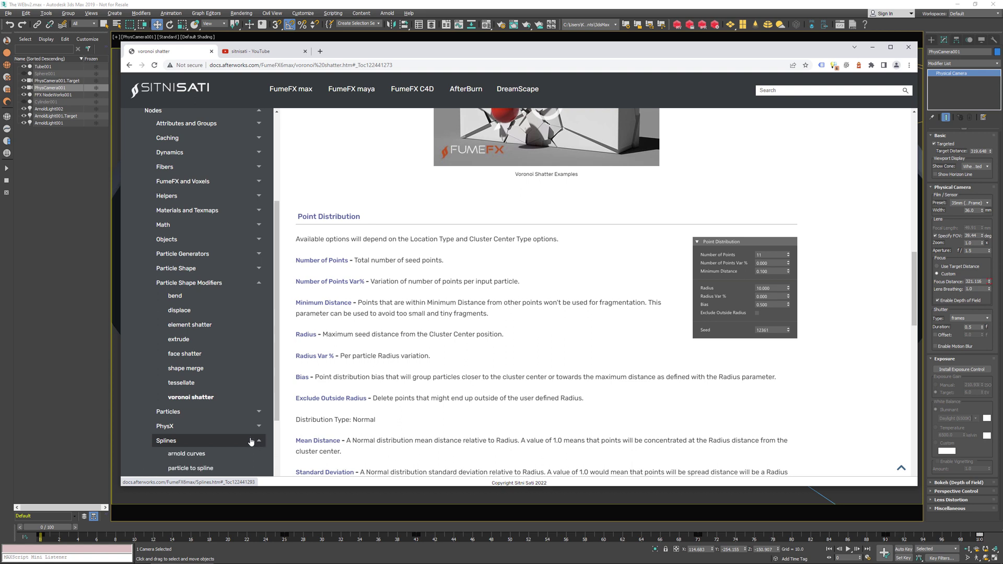
left_click(216, 383)
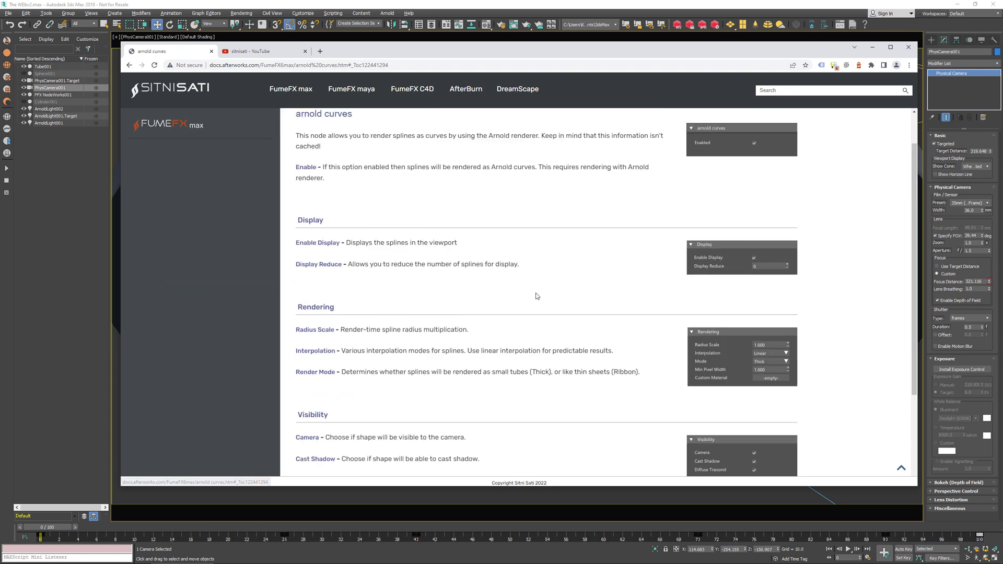
Step: Switch to the sitnisati YouTube channel and browse its FumeFX tutorial videos
left_click(267, 52)
scroll(588, 198, "up", 7)
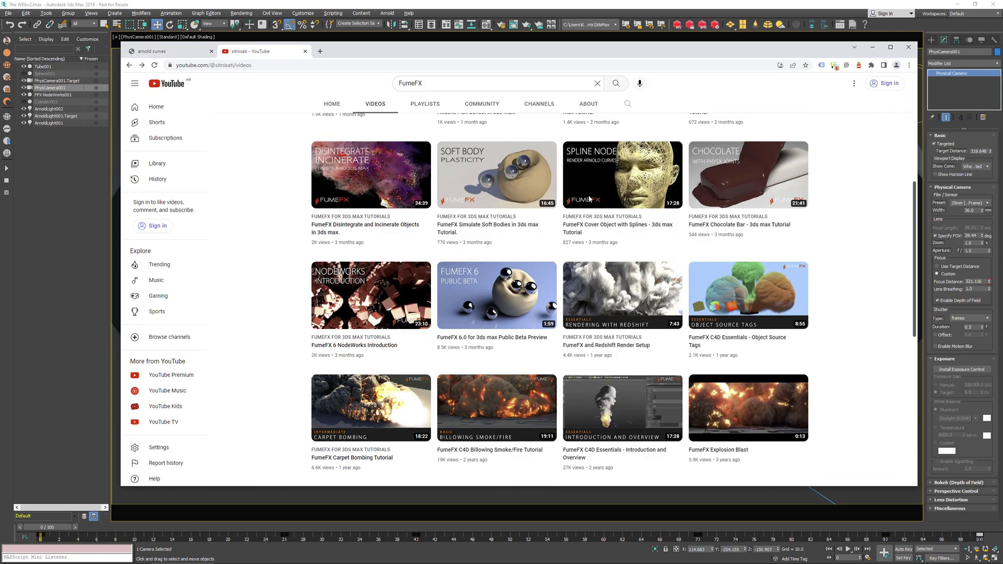